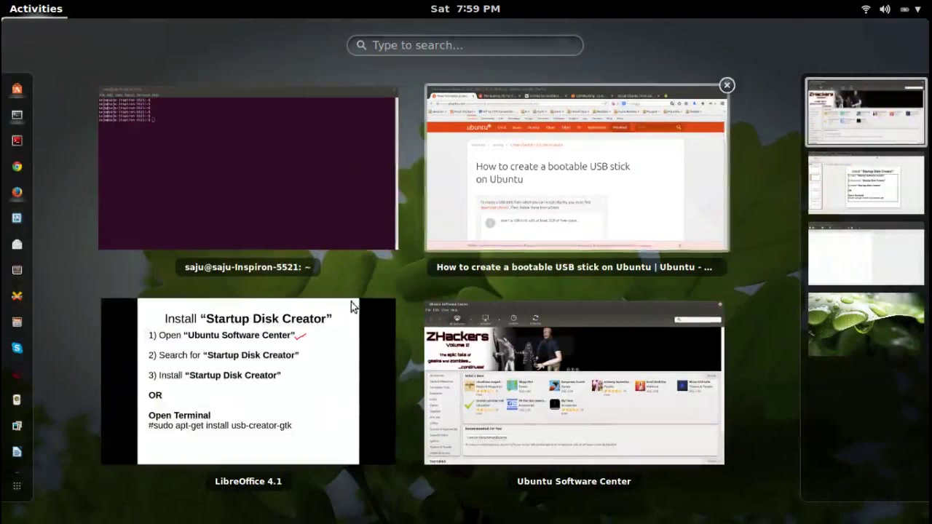
Bring up the LibreOffice slideshow and draw a red tick beside the slide's step 2, Search for "Startup Disk Creator".
{"action": "left_click", "coordinate": [318, 347]}
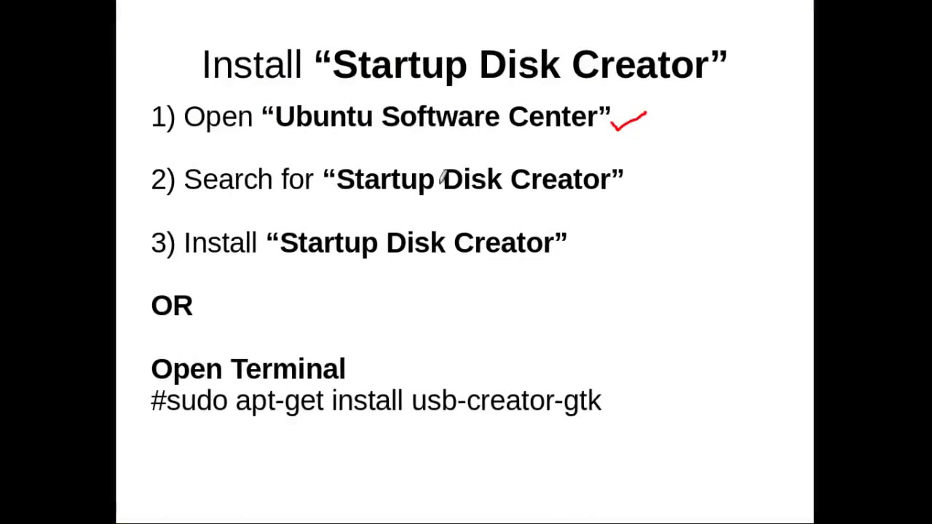
{"action": "left_click_drag", "start_coordinate": [631, 181], "coordinate": [657, 164]}
Switch to Ubuntu Software Center and search all software for "startup disk".
{"action": "key", "text": "super"}
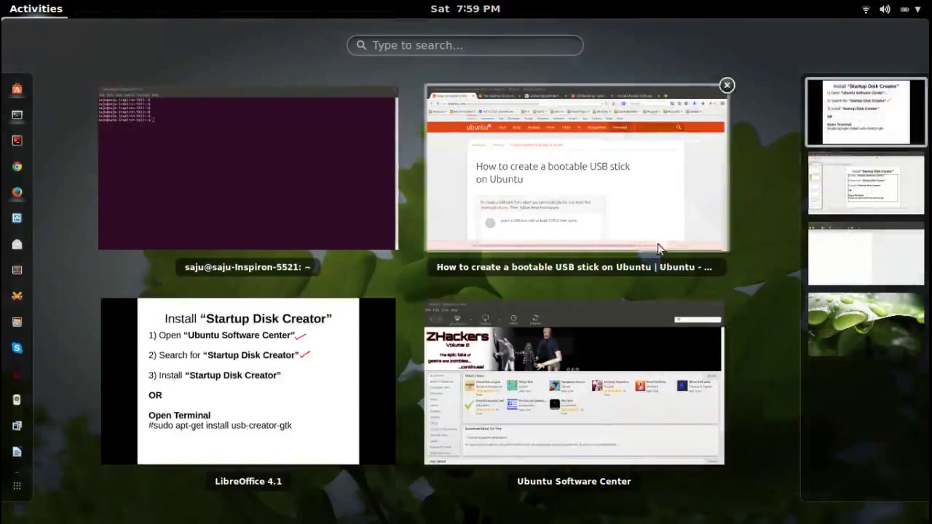
{"action": "left_click", "coordinate": [634, 343]}
{"action": "type", "text": "s"}
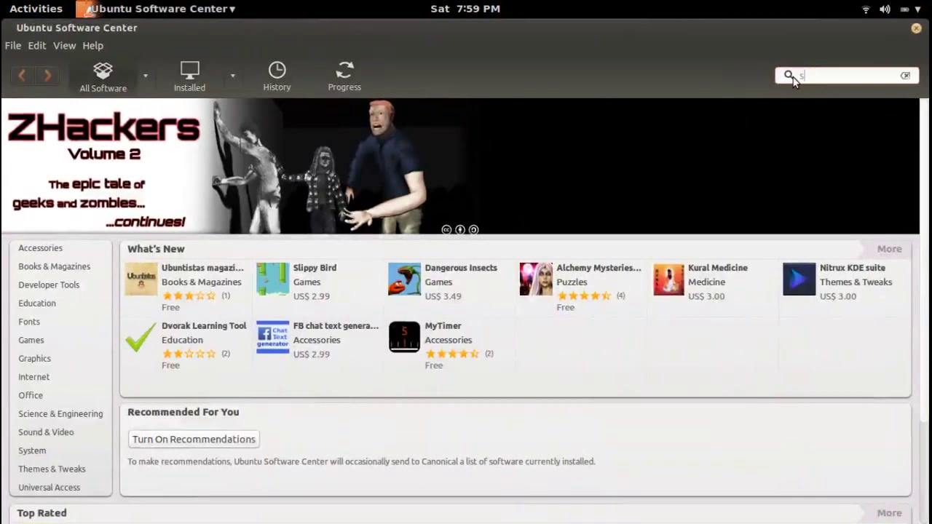
{"action": "type", "text": "tartu"}
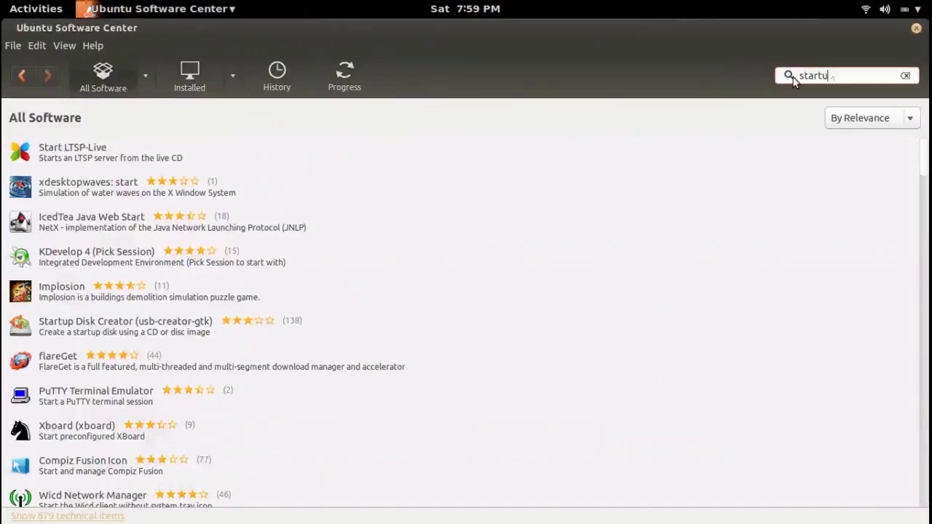
{"action": "type", "text": "p d"}
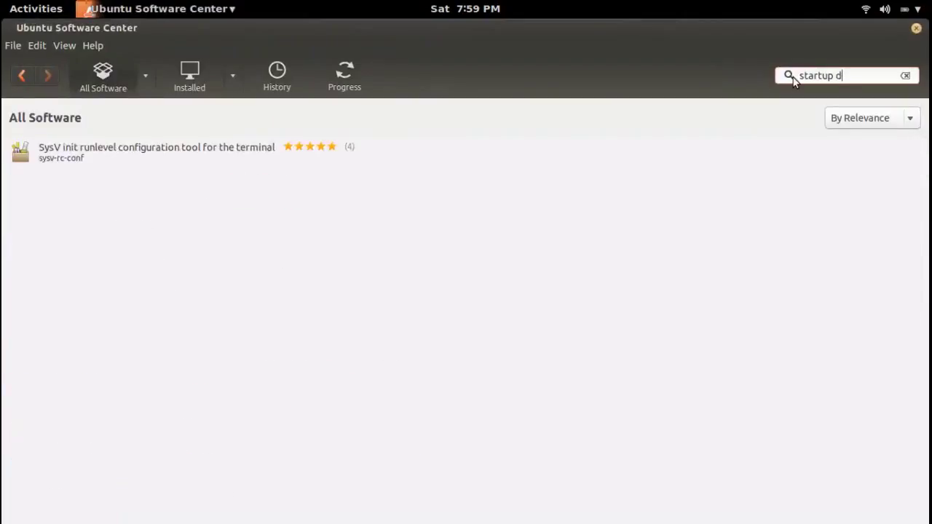
{"action": "type", "text": "i"}
{"action": "key", "text": "BackSpace"}
{"action": "key", "text": "BackSpace"}
{"action": "key", "text": "BackSpace"}
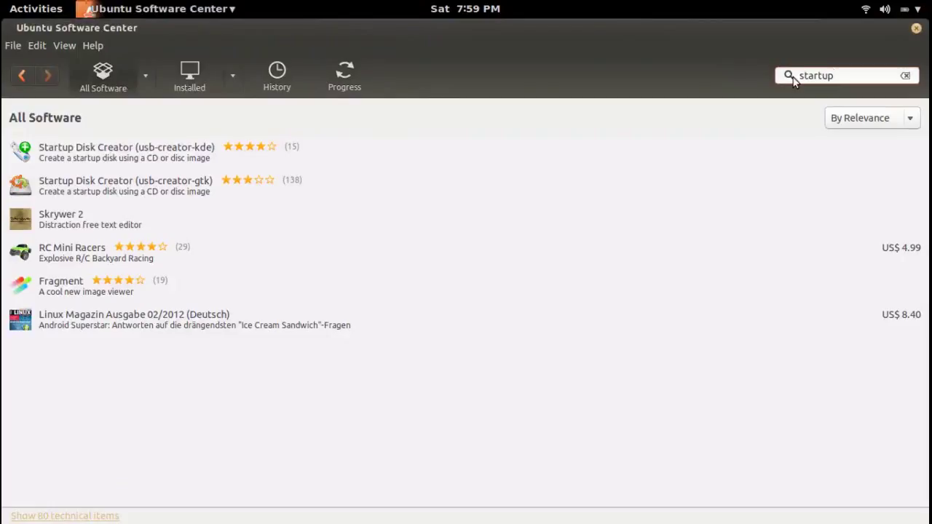
{"action": "type", "text": "disk"}
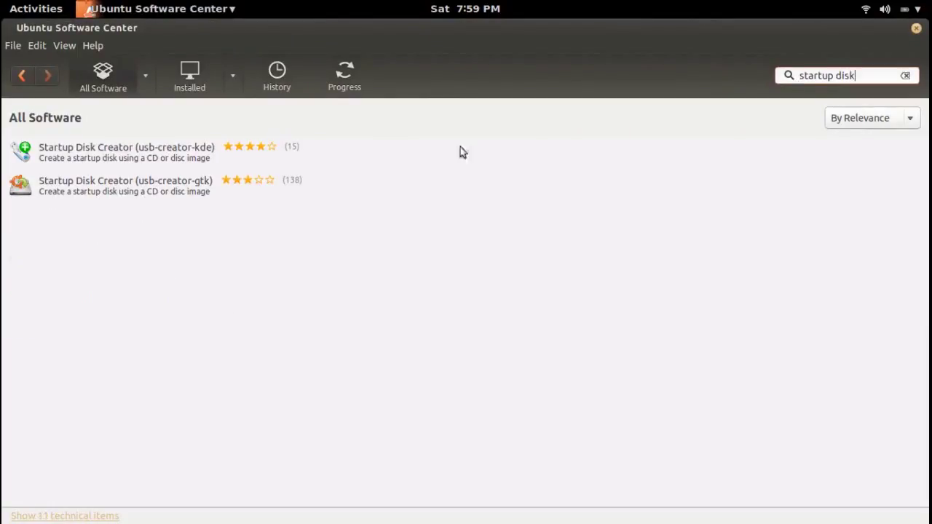
Install Startup Disk Creator (usb-creator-gtk), authenticating with the account password.
{"action": "left_click", "coordinate": [183, 185]}
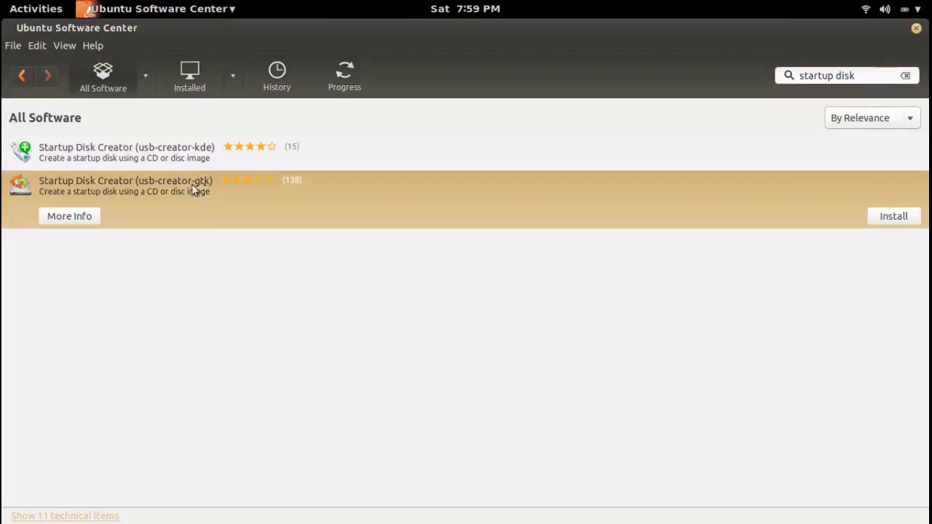
{"action": "left_click", "coordinate": [895, 217]}
{"action": "type", "text": "*********"}
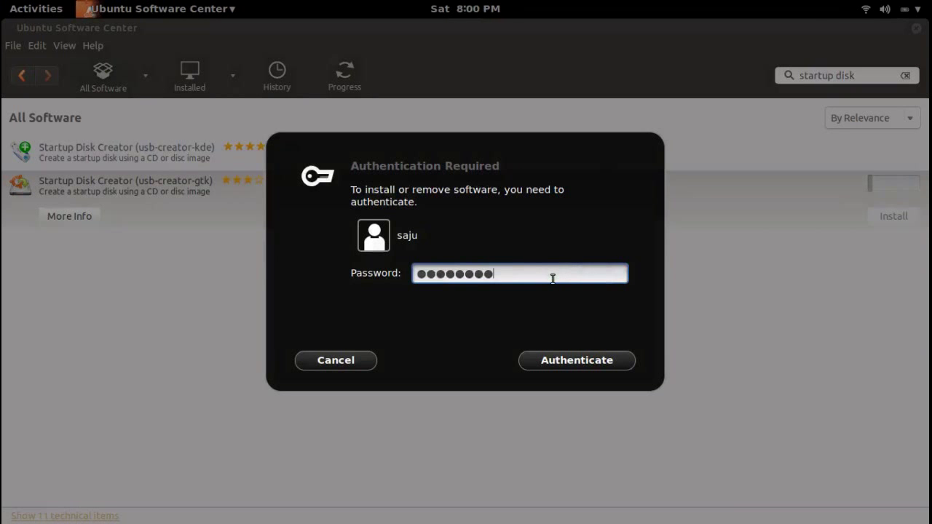
{"action": "left_click", "coordinate": [558, 358]}
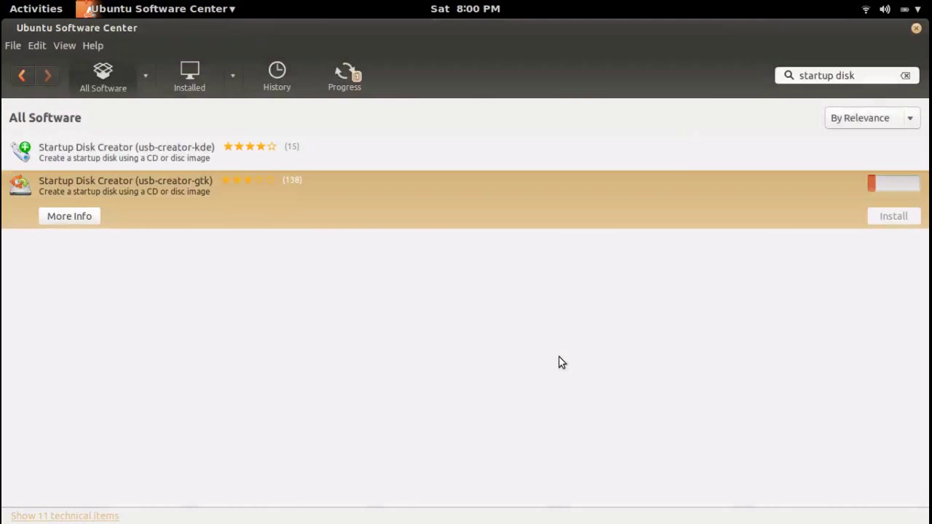
Monitor the Startup Disk Creator (usb-creator-gtk) installation in Ubuntu Software Center until it finishes.
{"action": "key", "text": "super"}
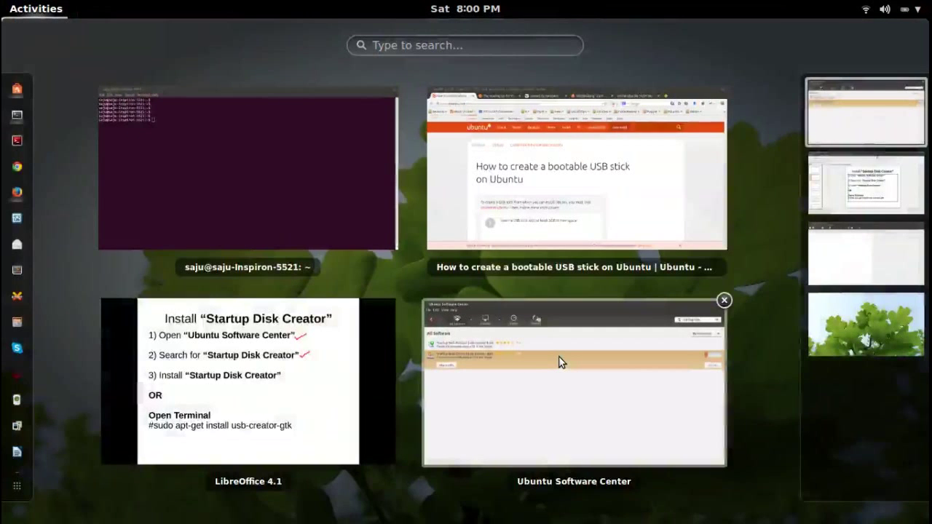
{"action": "key", "text": "super"}
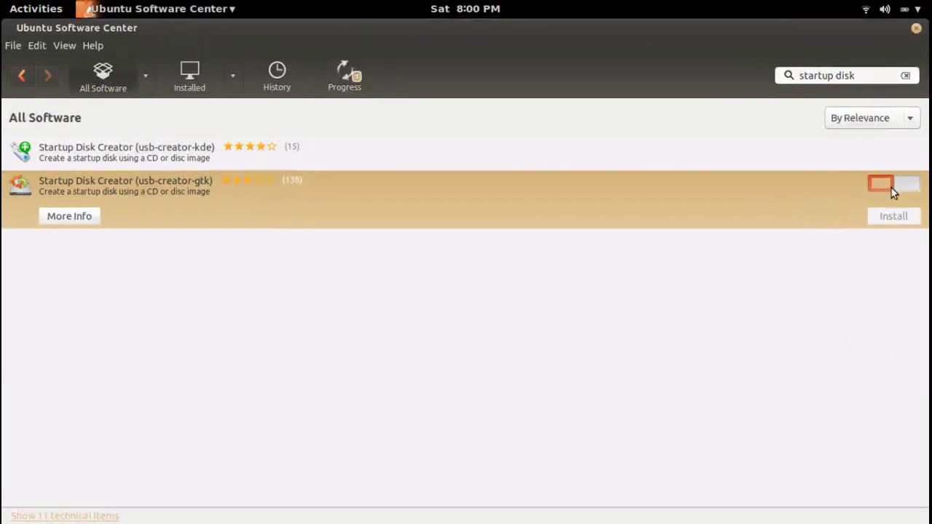
{"action": "key", "text": "super"}
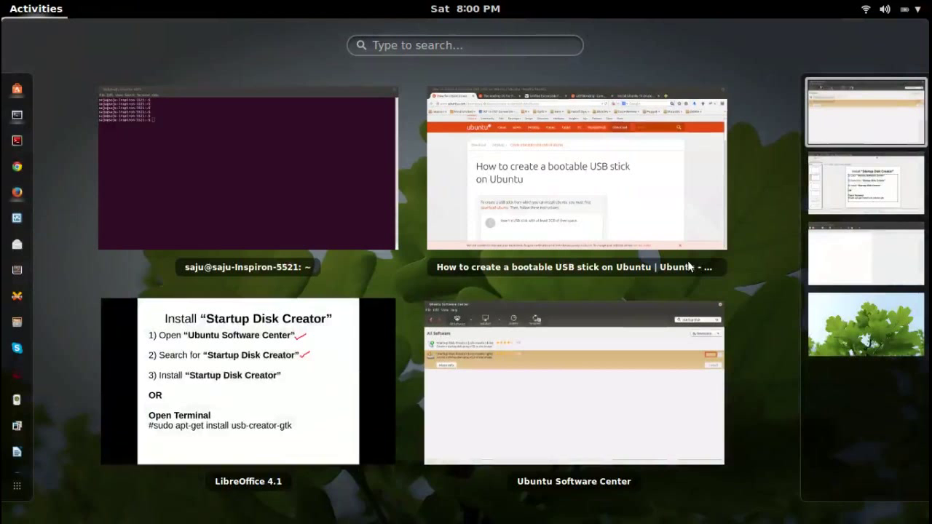
{"action": "left_click", "coordinate": [568, 366]}
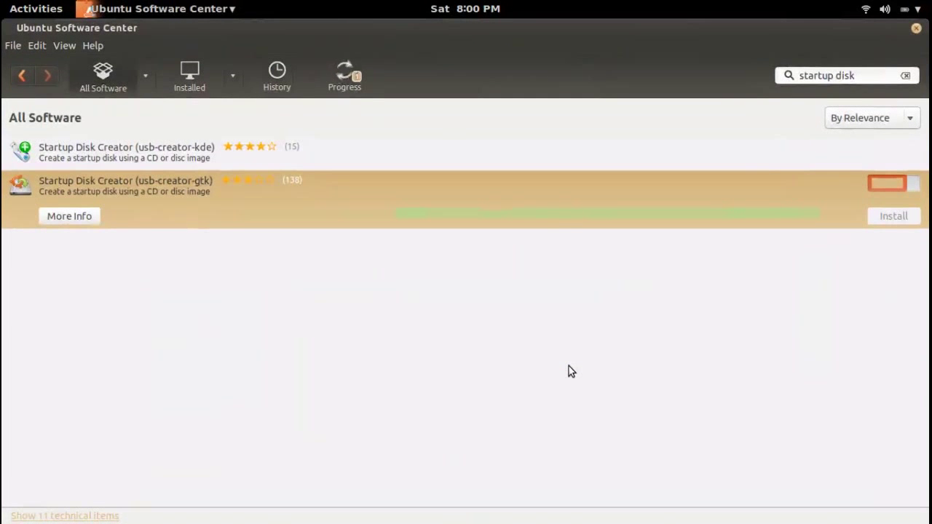
{"action": "key", "text": "super"}
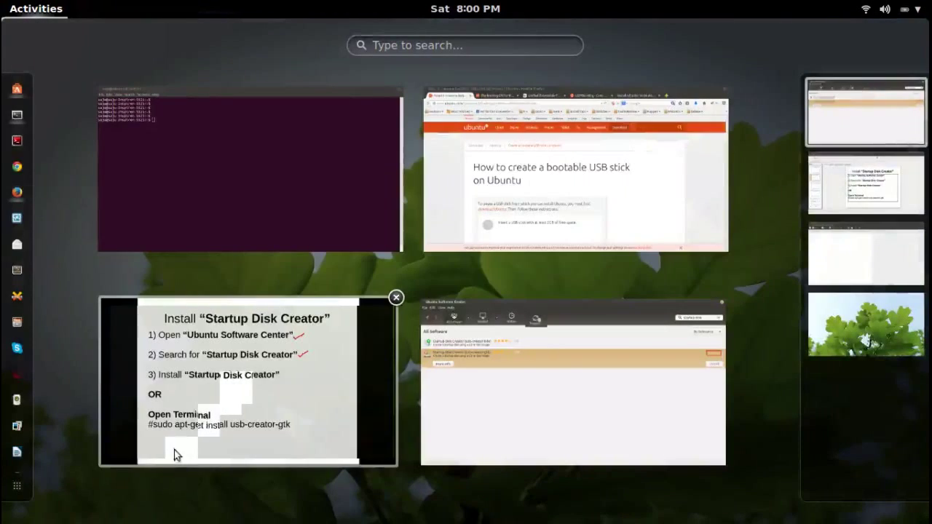
{"action": "left_click", "coordinate": [175, 455]}
{"action": "key", "text": "super"}
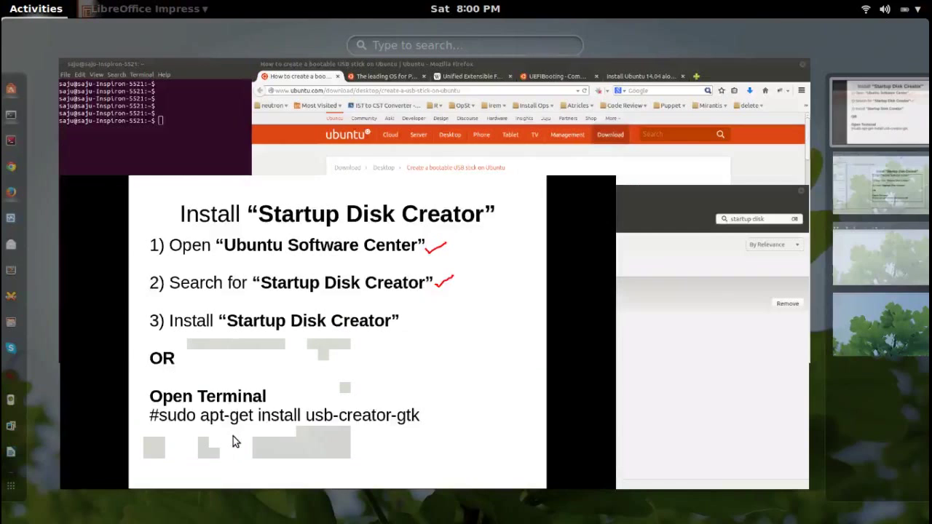
{"action": "left_click", "coordinate": [520, 403]}
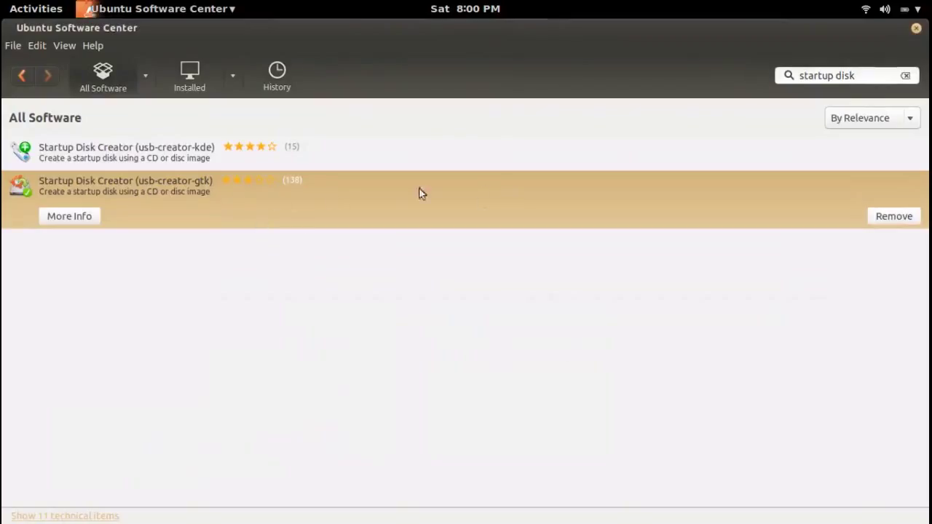
{"action": "left_click", "coordinate": [327, 187]}
Return to the LibreOffice "Startup Disk Creator" slide and draw a red tick beside the word OR.
{"action": "key", "text": "super"}
{"action": "key", "text": "super"}
{"action": "key", "text": "alt+Tab"}
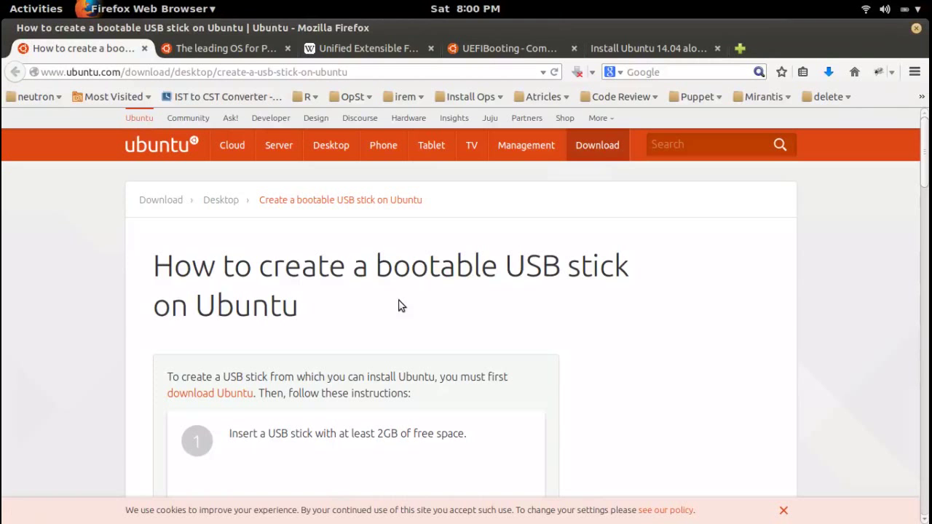
{"action": "key", "text": "super"}
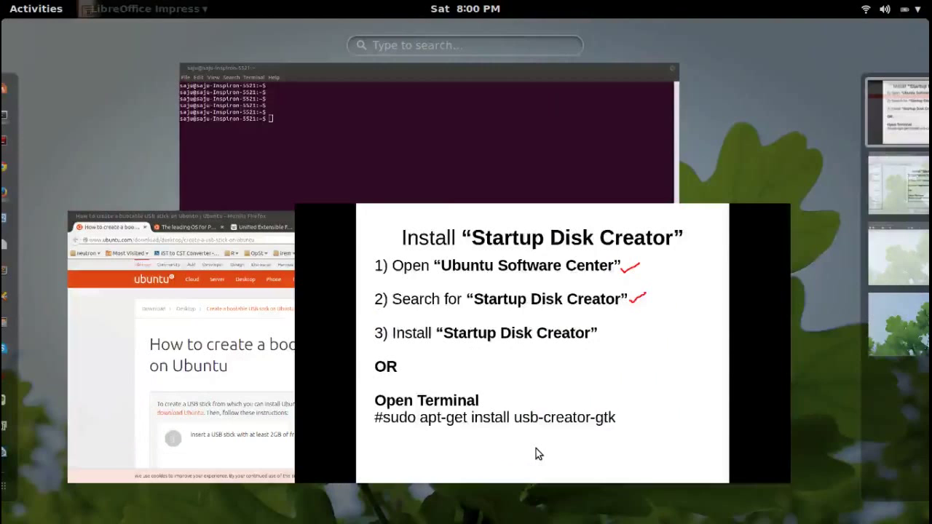
{"action": "left_click", "coordinate": [536, 450]}
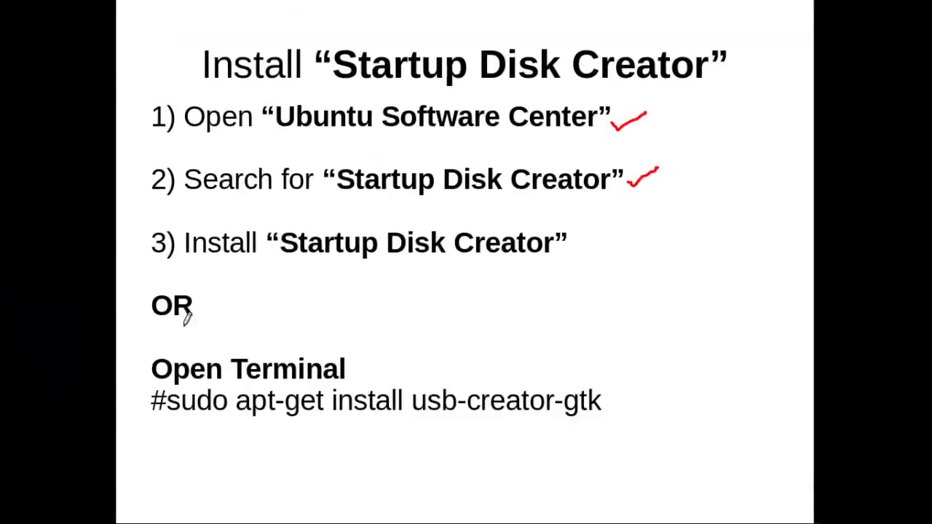
{"action": "left_click_drag", "start_coordinate": [197, 308], "coordinate": [232, 293]}
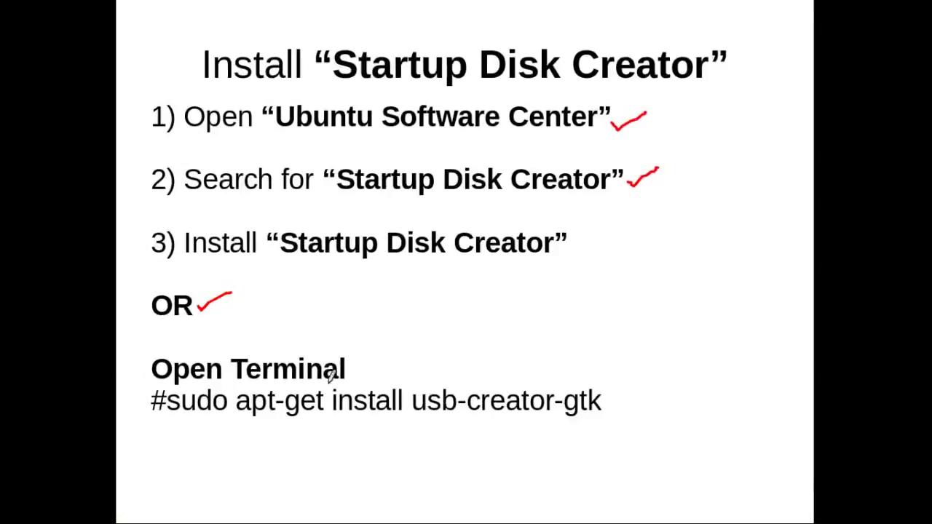
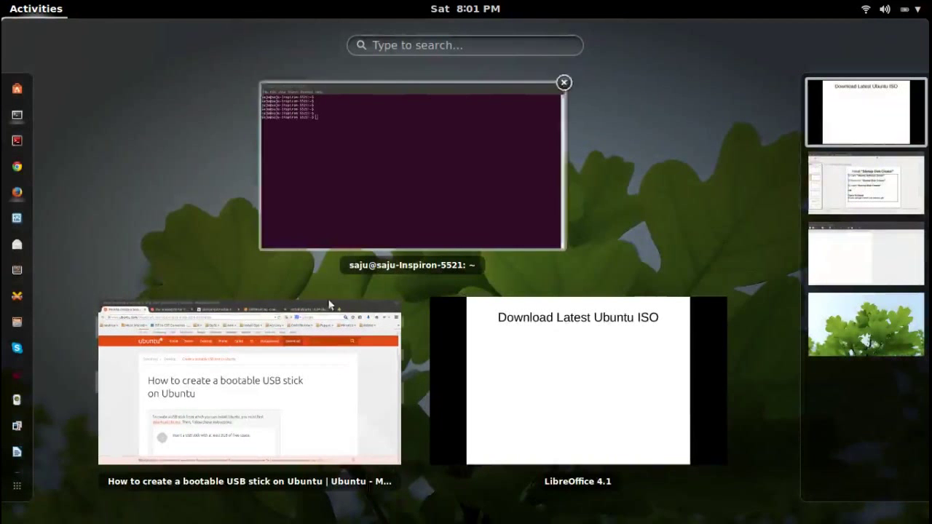
{"action": "left_click", "coordinate": [328, 376]}
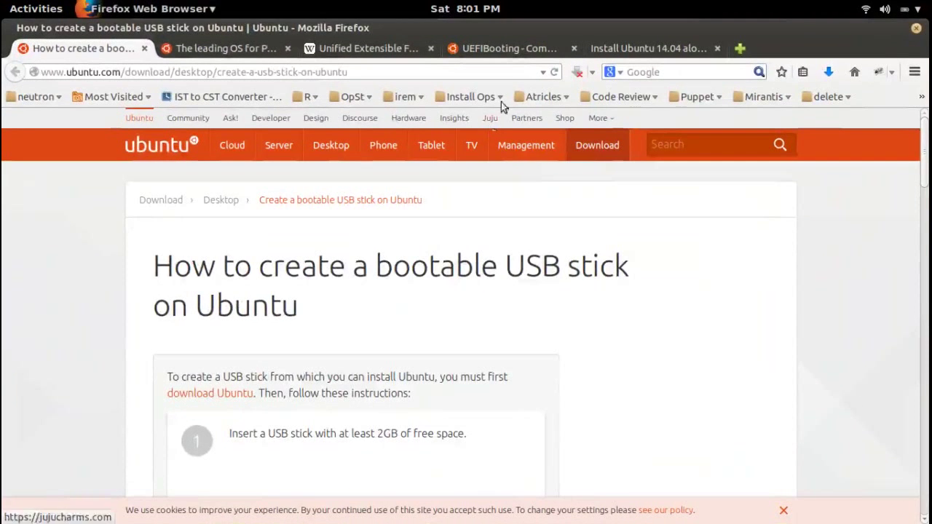
{"action": "left_click", "coordinate": [226, 47]}
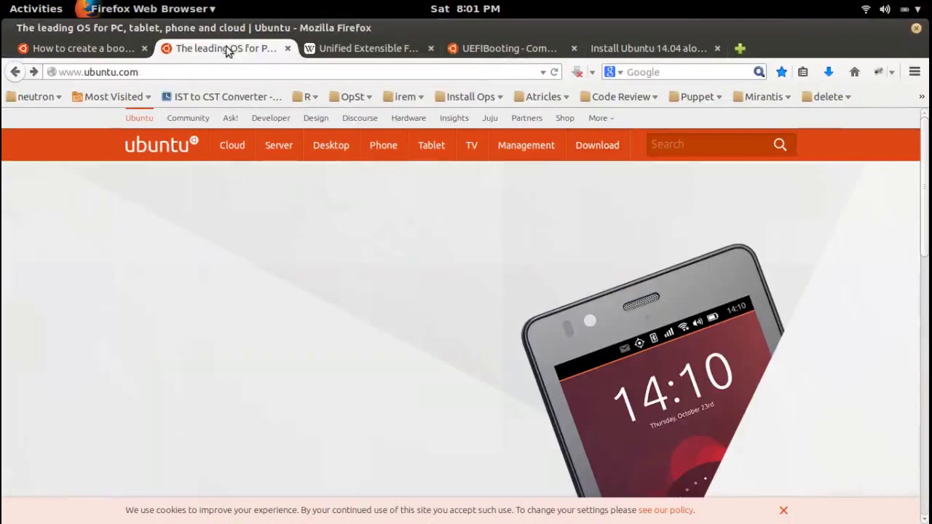
{"action": "left_click", "coordinate": [95, 72]}
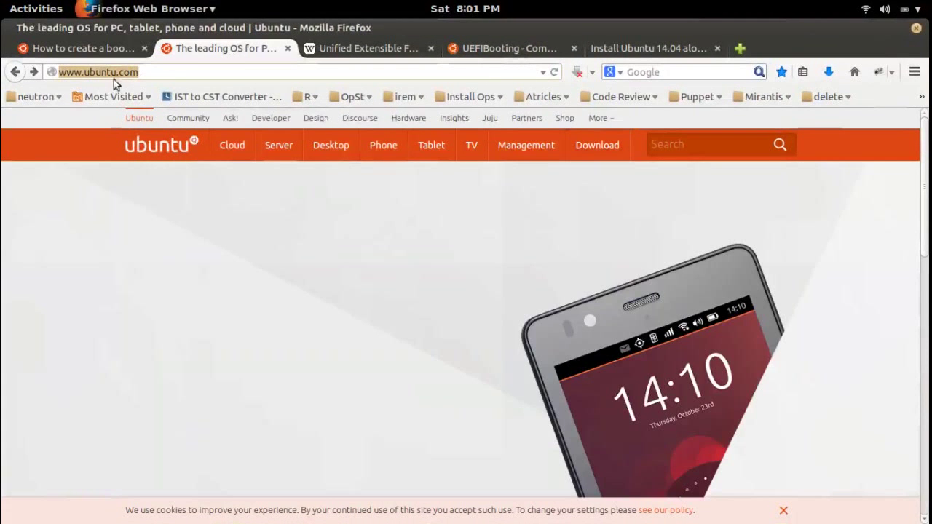
{"action": "mouse_move", "coordinate": [587, 146]}
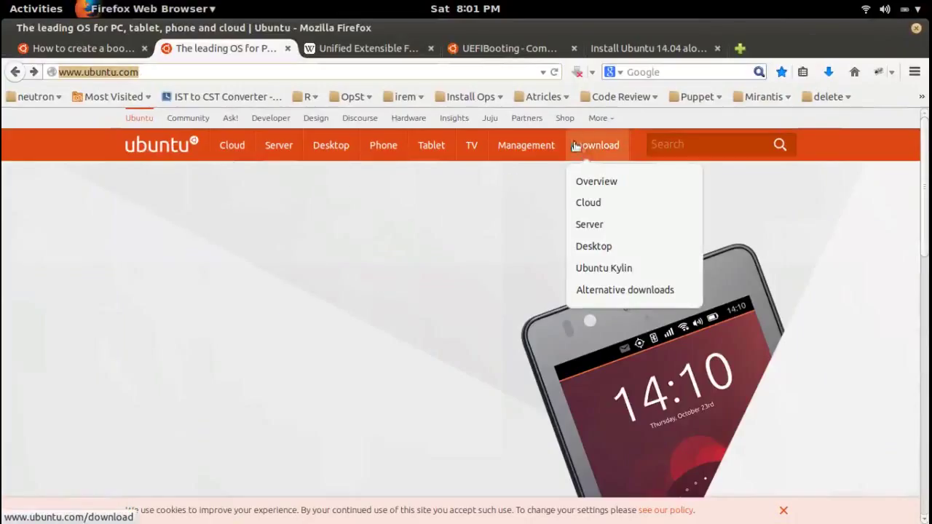
{"action": "left_click", "coordinate": [603, 249]}
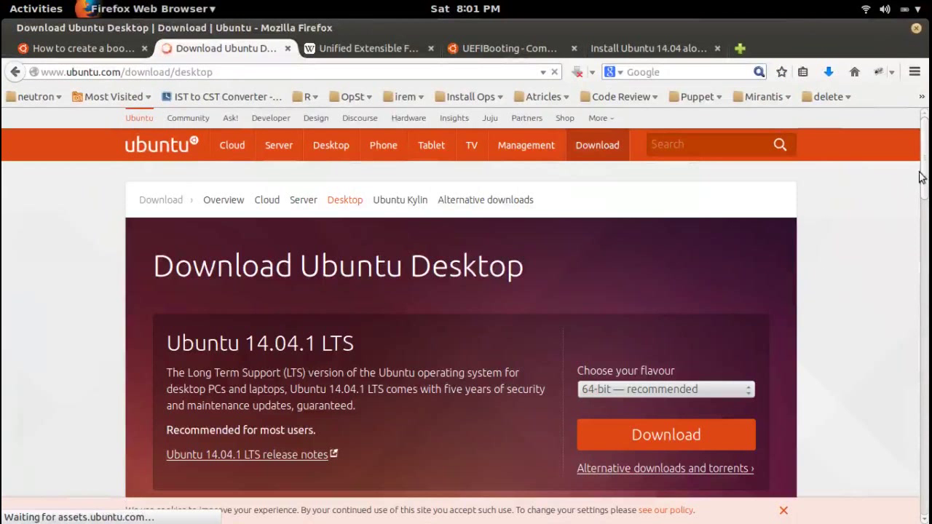
Review the flavour choices for the Ubuntu 14.04.1 LTS download, leaving 64-bit selected.
{"action": "scroll", "coordinate": [311, 326], "scroll_direction": "down", "scroll_amount": 1}
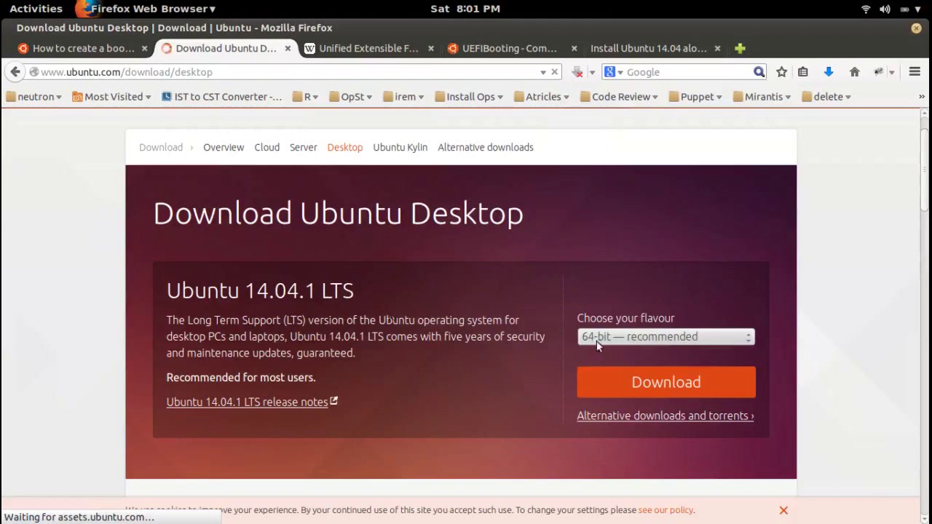
{"action": "left_click", "coordinate": [636, 337]}
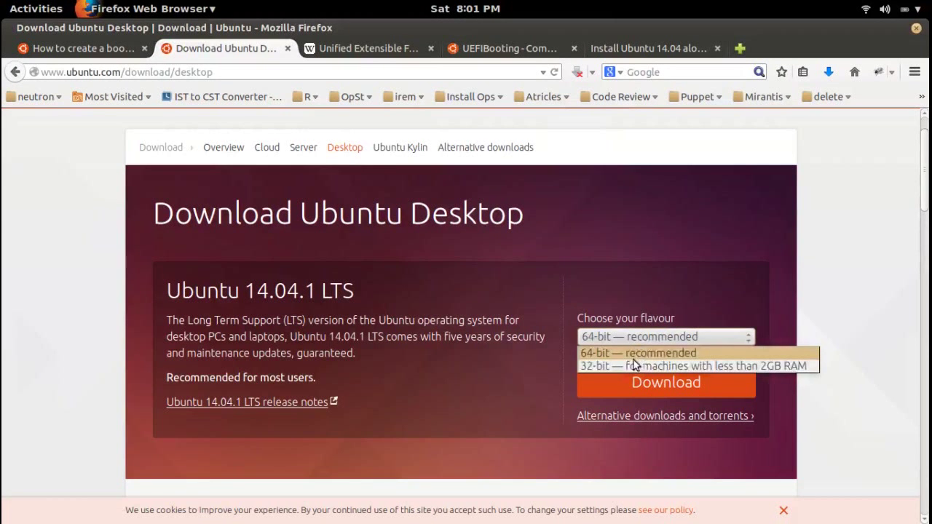
{"action": "left_click", "coordinate": [651, 333]}
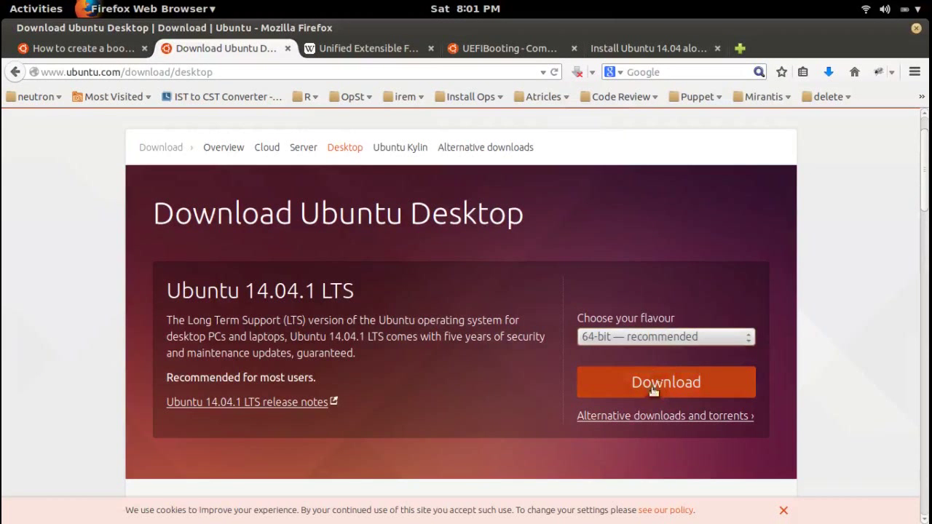
{"action": "key", "text": "super+Down"}
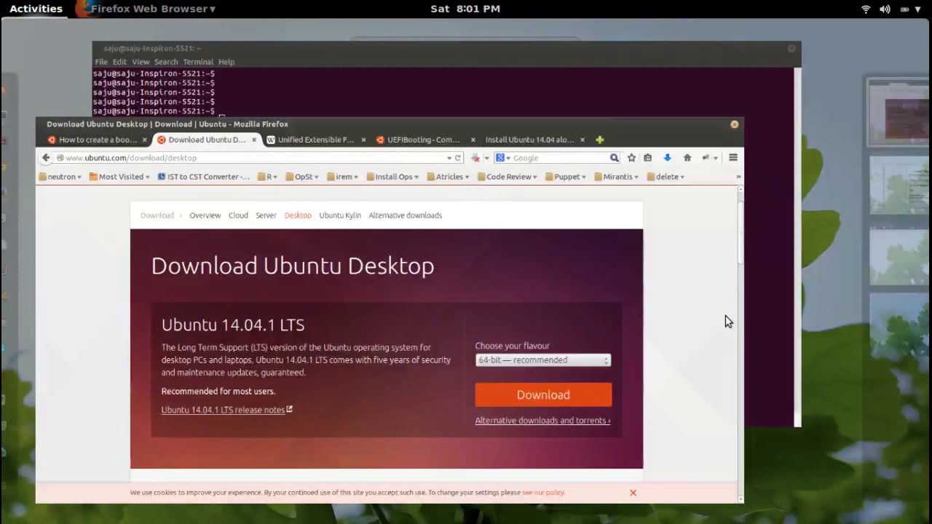
{"action": "key", "text": "super"}
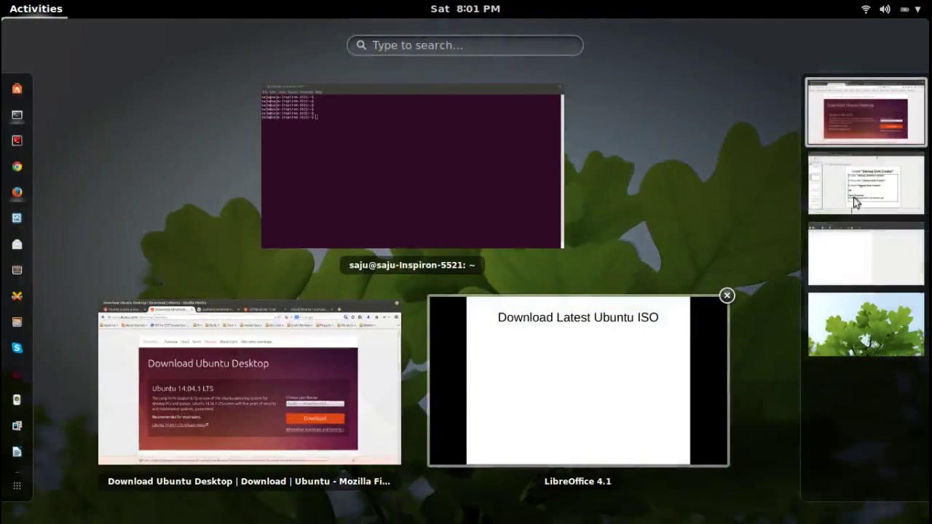
{"action": "left_click", "coordinate": [860, 123]}
{"action": "key", "text": "super+Up"}
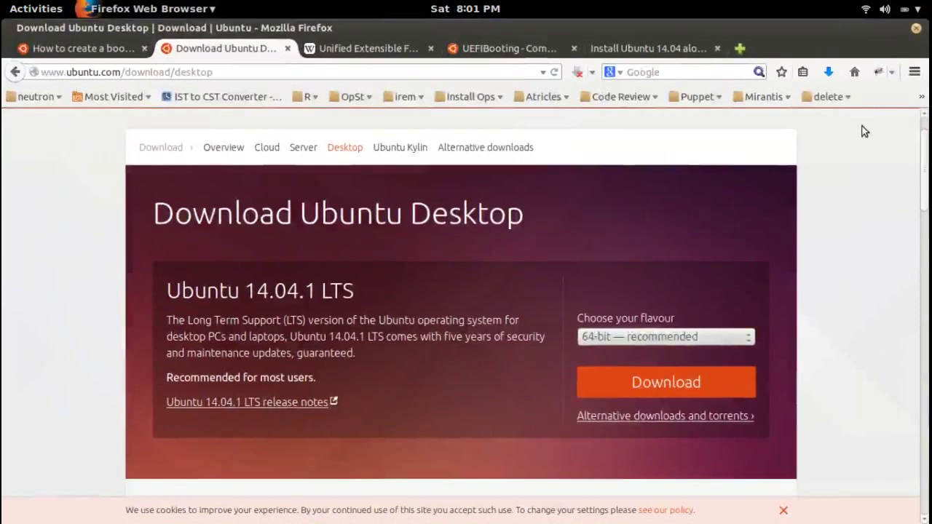
Switch to the Files file manager, showing the Home folder.
{"action": "key", "text": "super"}
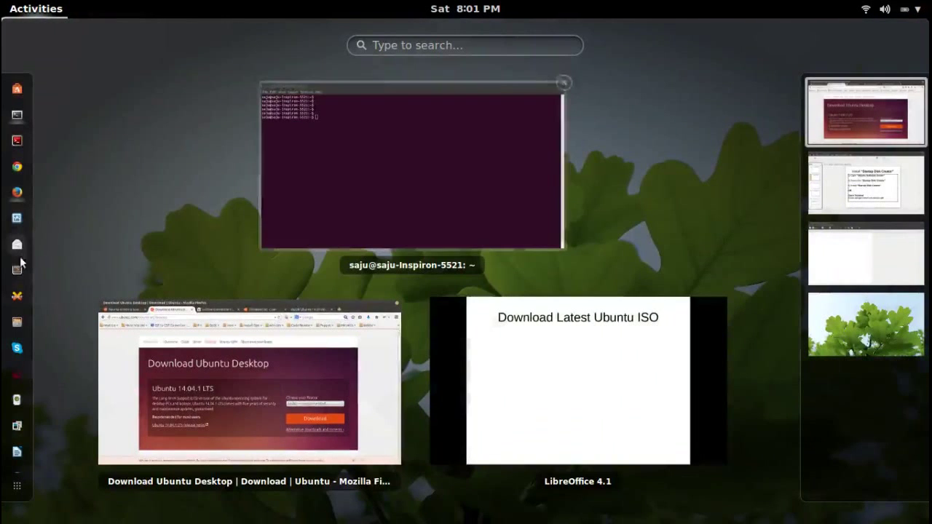
{"action": "left_click", "coordinate": [17, 323]}
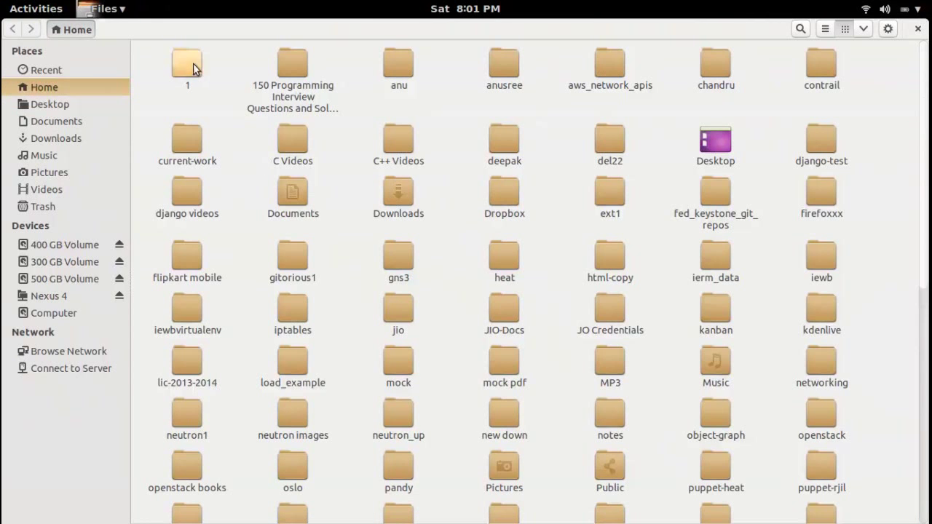
Open folder 1 in Home and select the ubuntu-14.04-desktop-amd64.iso file.
{"action": "double_click", "coordinate": [193, 63]}
{"action": "left_click", "coordinate": [295, 82]}
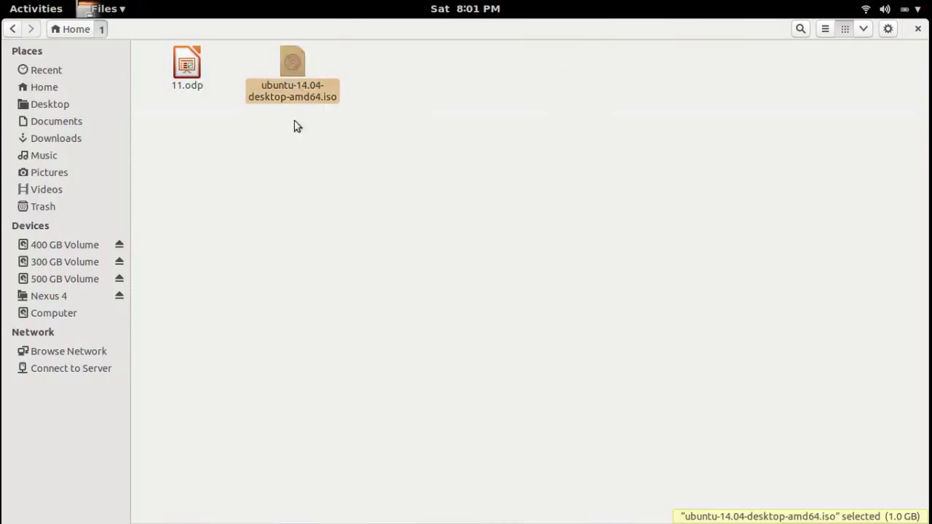
Switch to the LibreOffice slide show and advance to the slide about inserting a USB stick with at least 2GB of free space.
{"action": "key", "text": "super"}
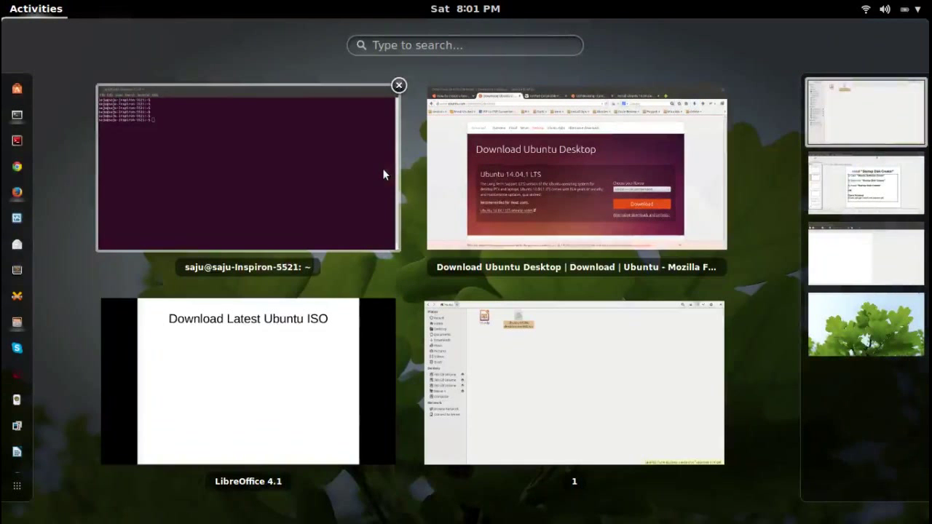
{"action": "left_click", "coordinate": [297, 427]}
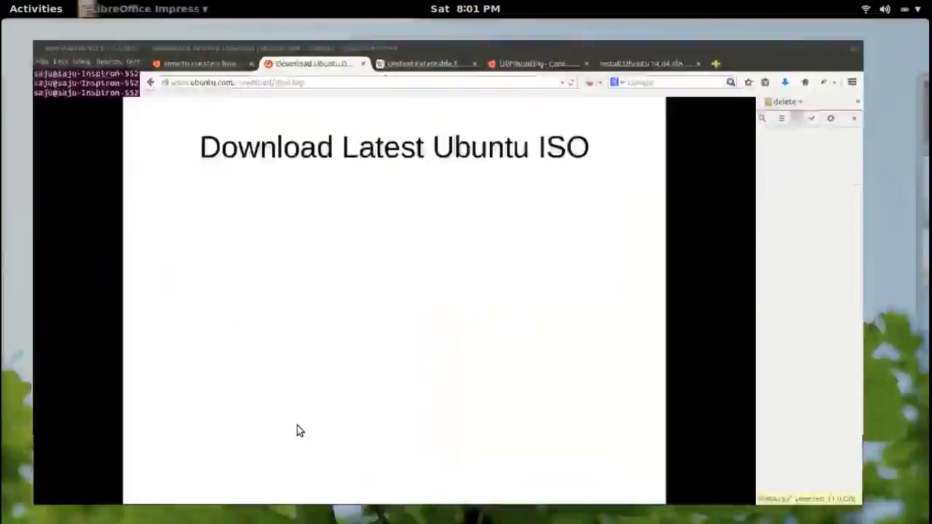
{"action": "key", "text": "Right"}
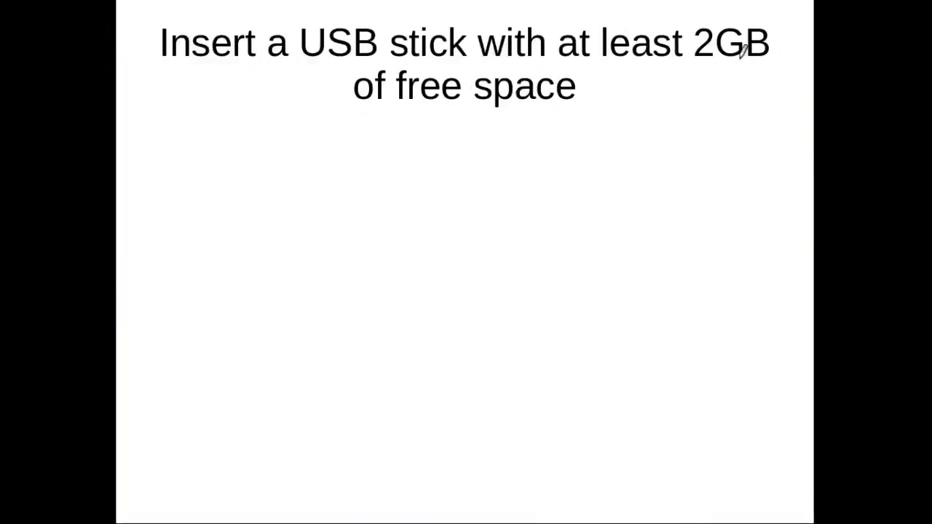
Switch to Files and check the capacity and free space in the properties of the 500 GB Volume.
{"action": "key", "text": "super"}
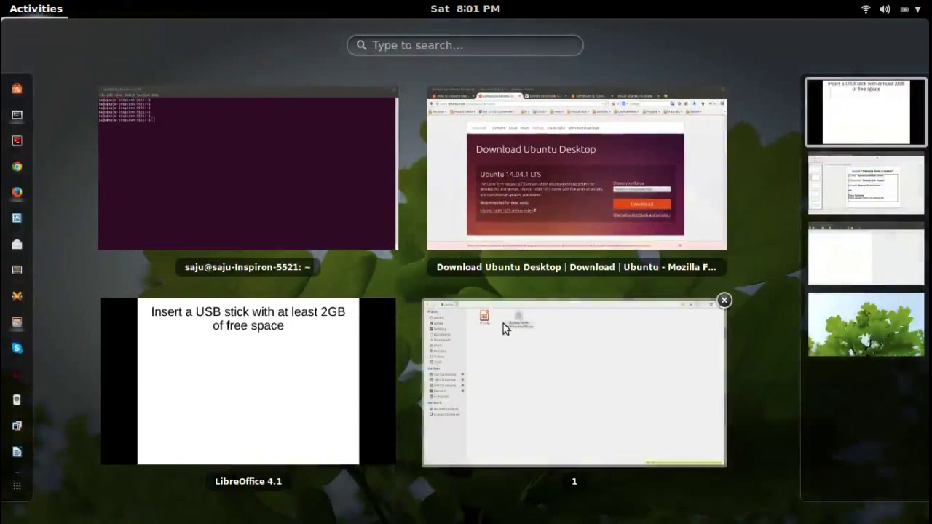
{"action": "left_click", "coordinate": [503, 324]}
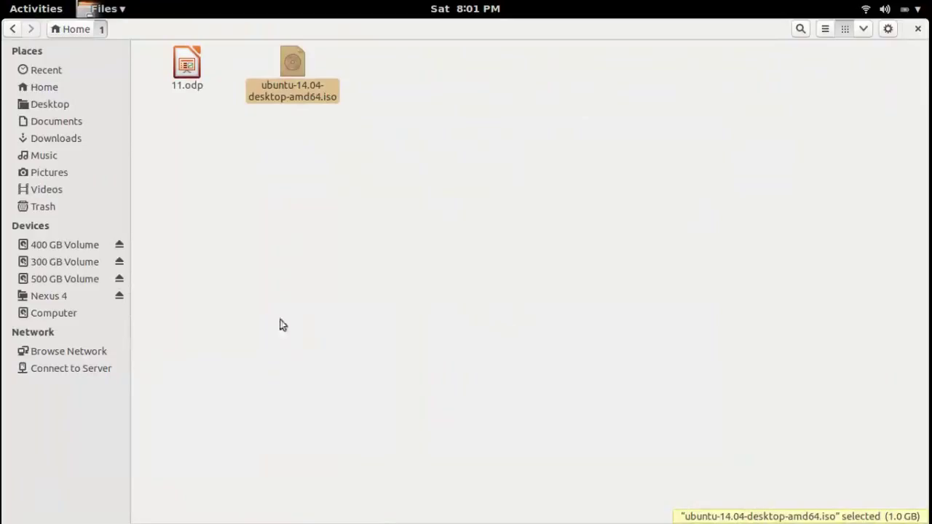
{"action": "left_click", "coordinate": [76, 281]}
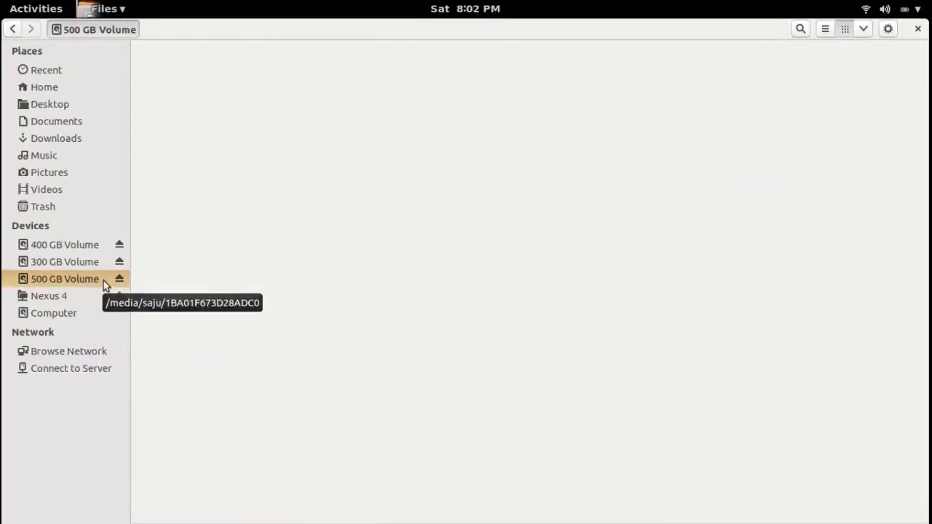
{"action": "right_click", "coordinate": [281, 235]}
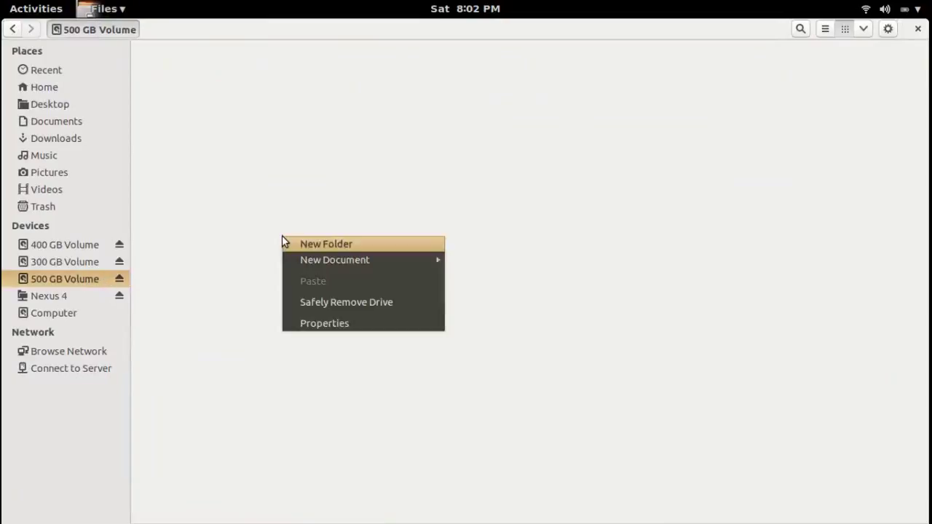
{"action": "left_click", "coordinate": [330, 326]}
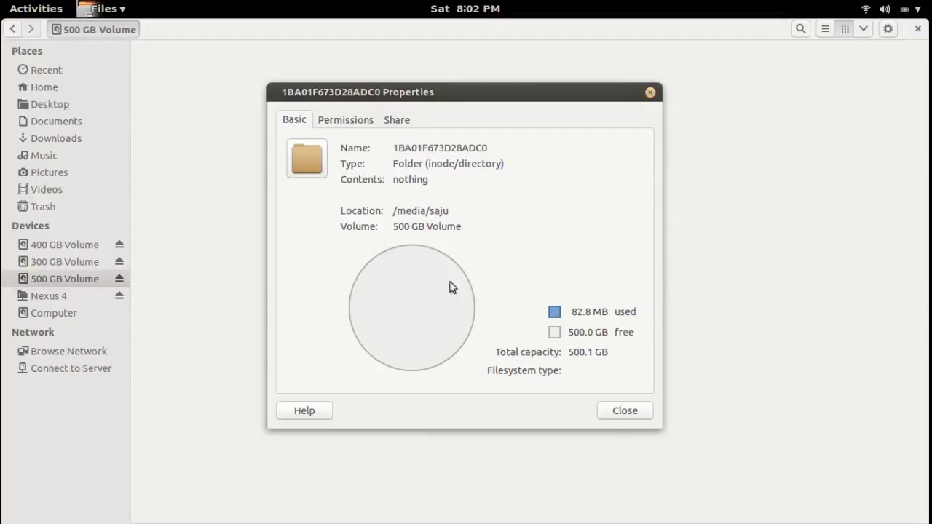
{"action": "left_click", "coordinate": [628, 411]}
Return to the LibreOffice slide show, advance to the Launch "Startup Disk Creator" slide and underline the tool's name in red.
{"action": "key", "text": "super+Down"}
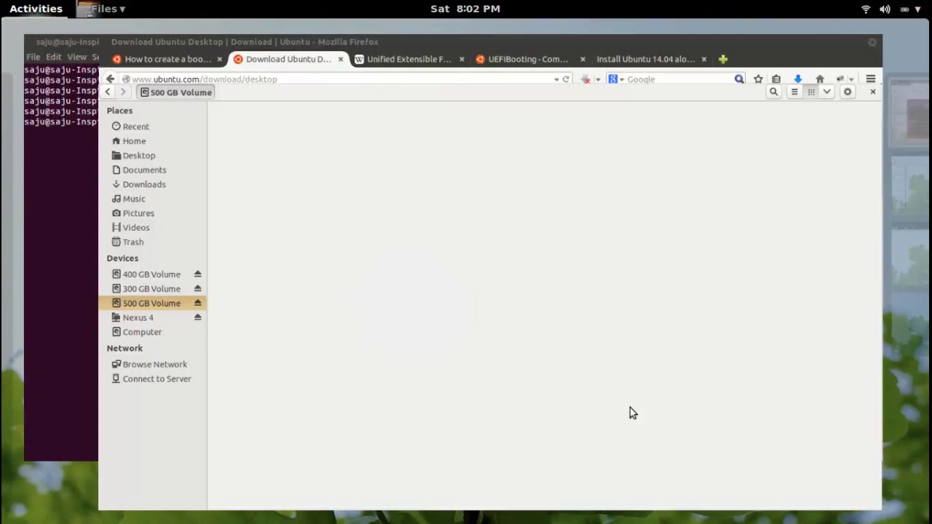
{"action": "key", "text": "super"}
{"action": "left_click", "coordinate": [323, 370]}
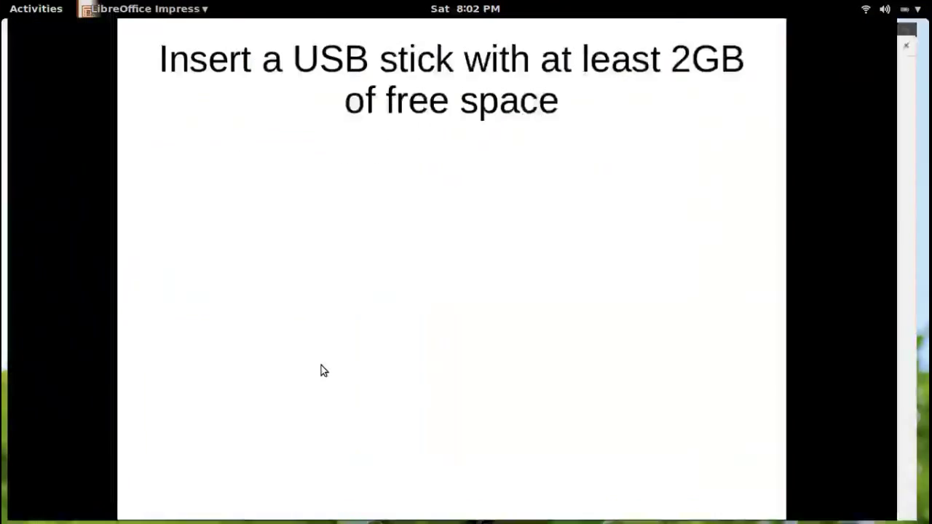
{"action": "left_click", "coordinate": [321, 367]}
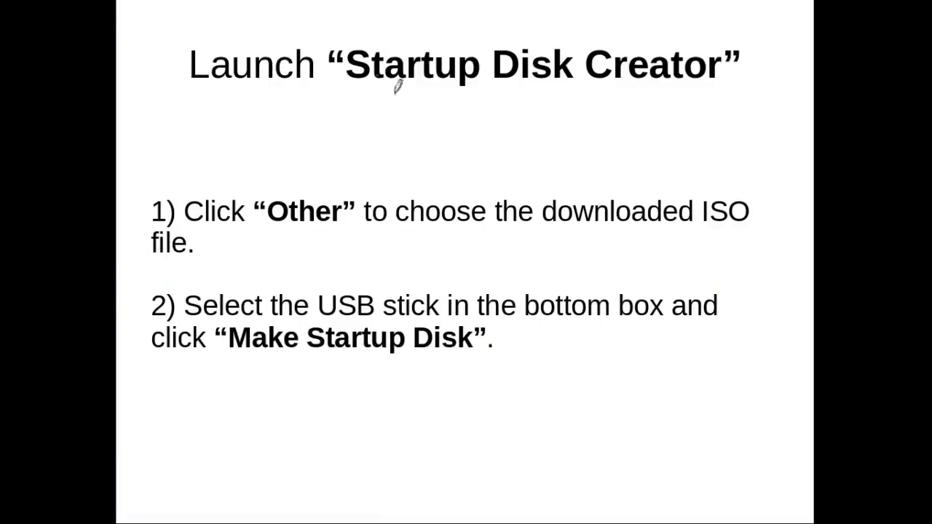
{"action": "left_click_drag", "start_coordinate": [368, 86], "coordinate": [691, 98]}
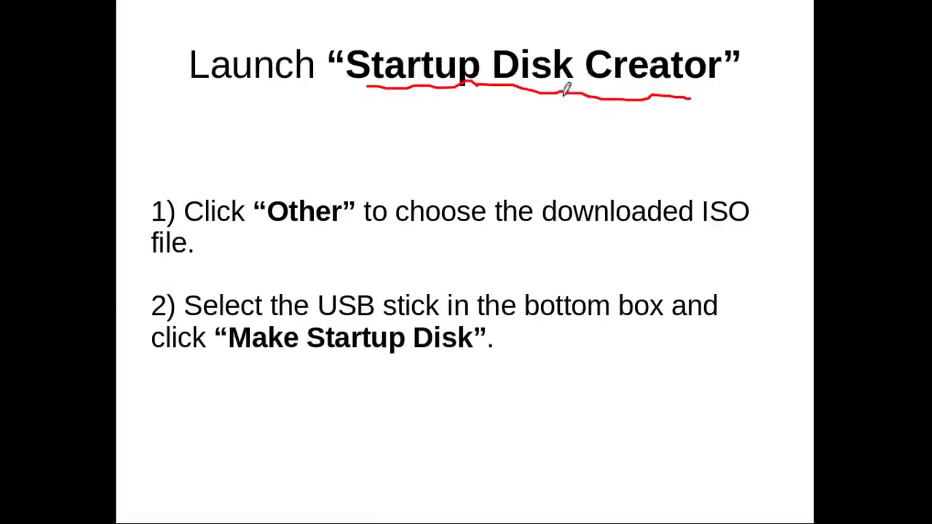
Search the applications for "start", dismiss the account authentication request and launch Startup Disk Creator.
{"action": "key", "text": "super"}
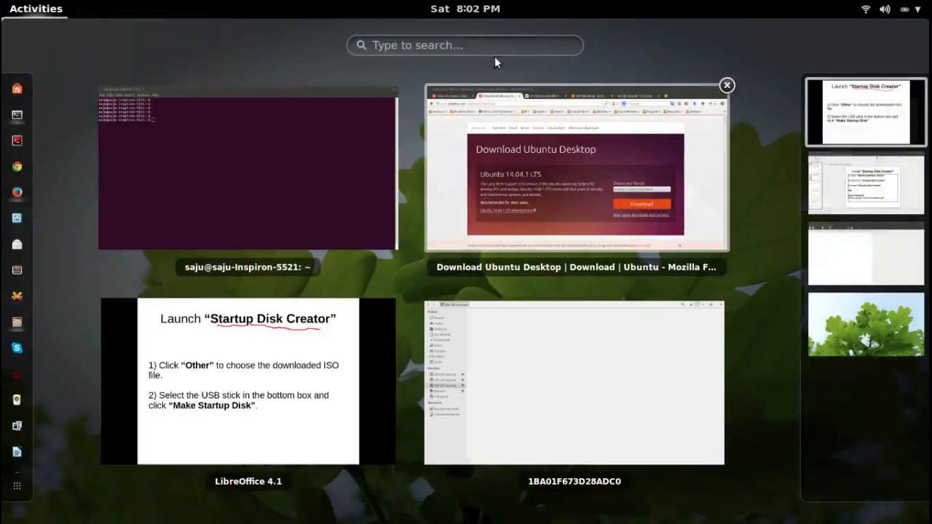
{"action": "left_click", "coordinate": [495, 44]}
{"action": "type", "text": "start"}
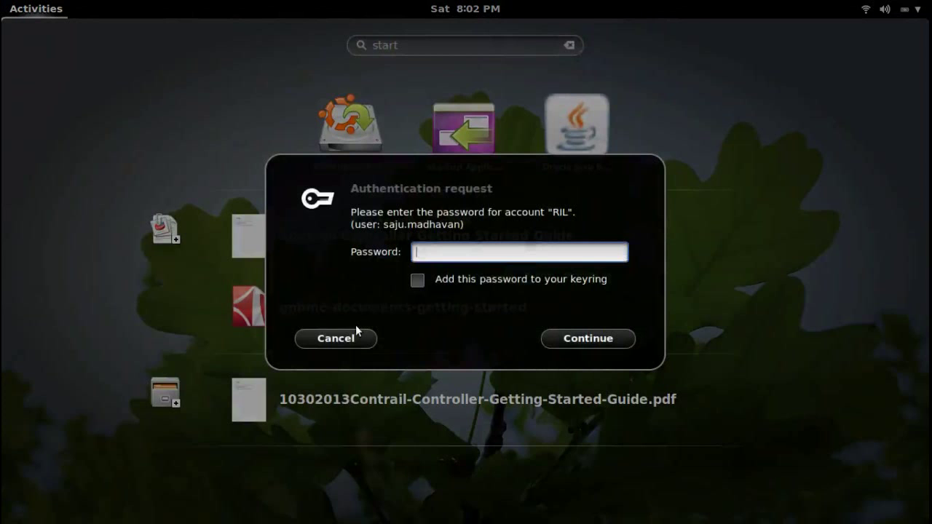
{"action": "left_click", "coordinate": [357, 339]}
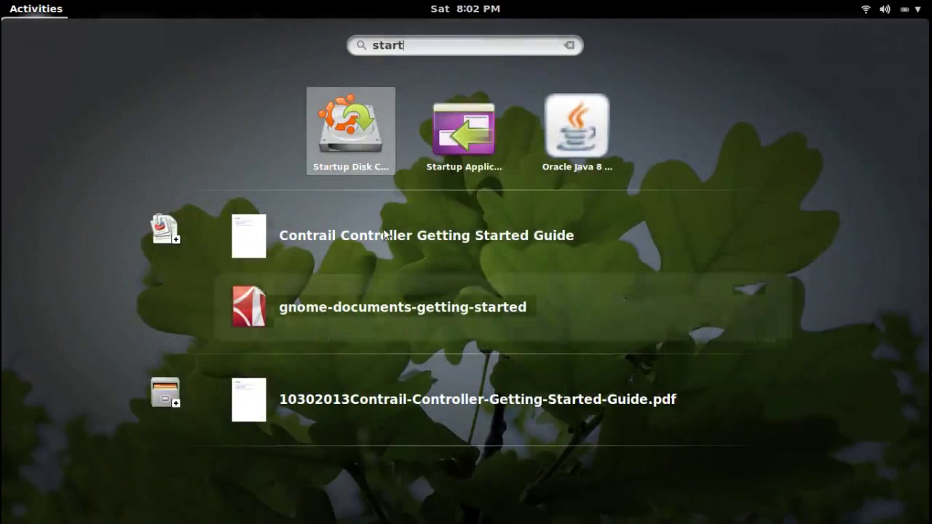
{"action": "left_click", "coordinate": [348, 139]}
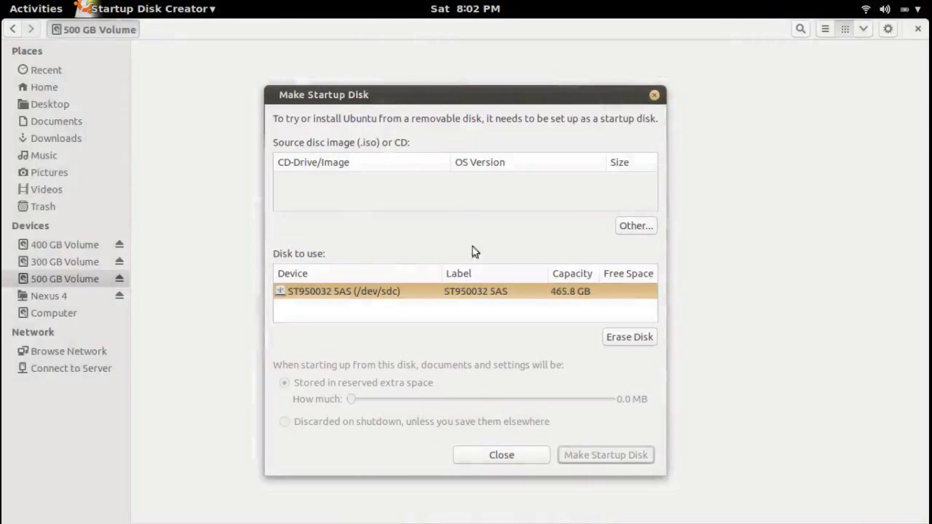
Review the two instructions on the LibreOffice "Startup Disk Creator" slide, and return to the Make Startup Disk window.
{"action": "key", "text": "super"}
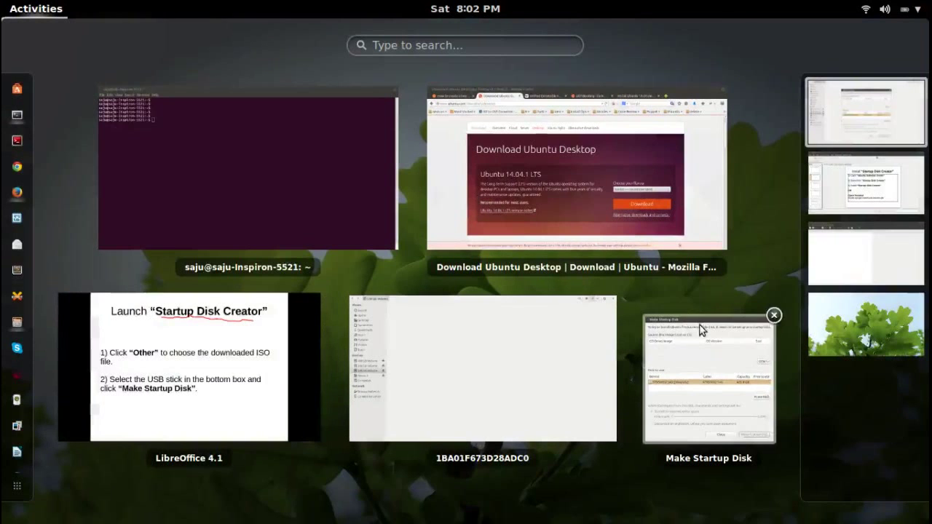
{"action": "left_click", "coordinate": [234, 388]}
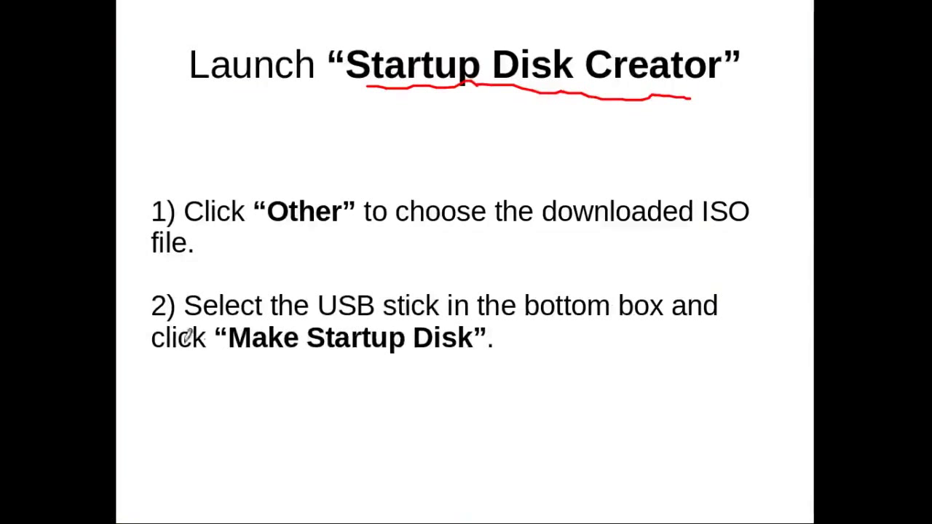
{"action": "key", "text": "super"}
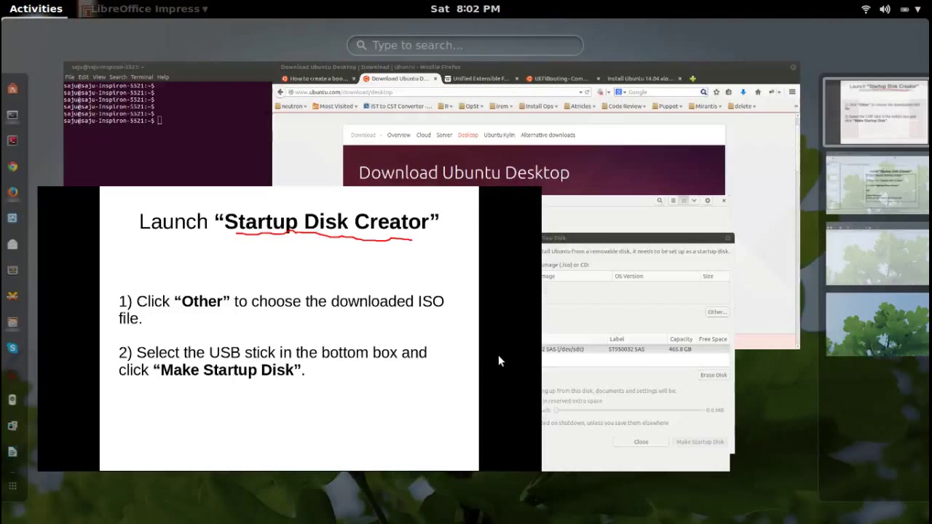
{"action": "left_click", "coordinate": [652, 369]}
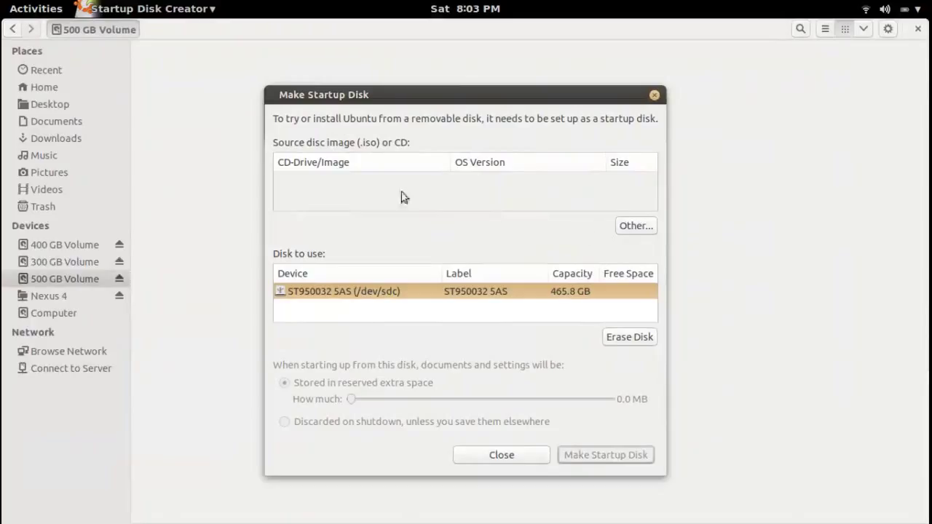
Add ubuntu-14.04-desktop-amd64.iso from folder 1 in Home as the source disc image.
{"action": "left_click", "coordinate": [635, 227]}
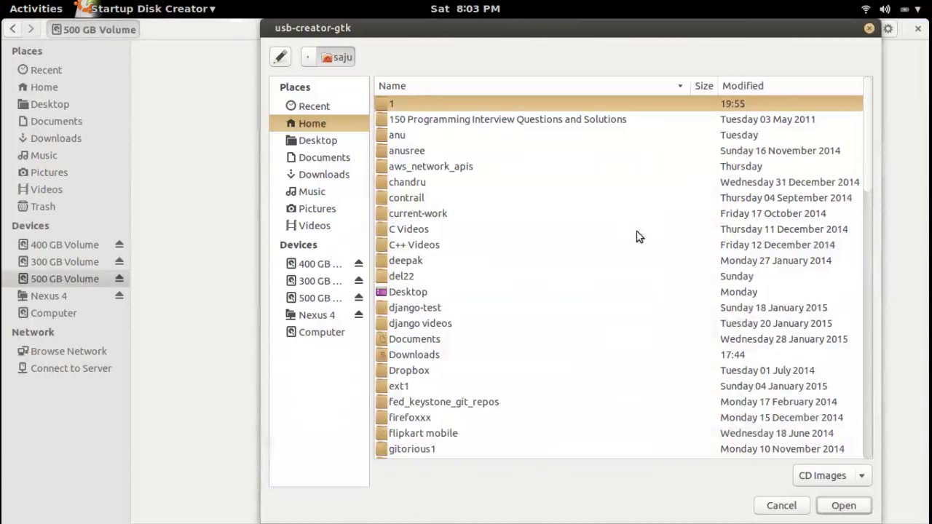
{"action": "double_click", "coordinate": [458, 104]}
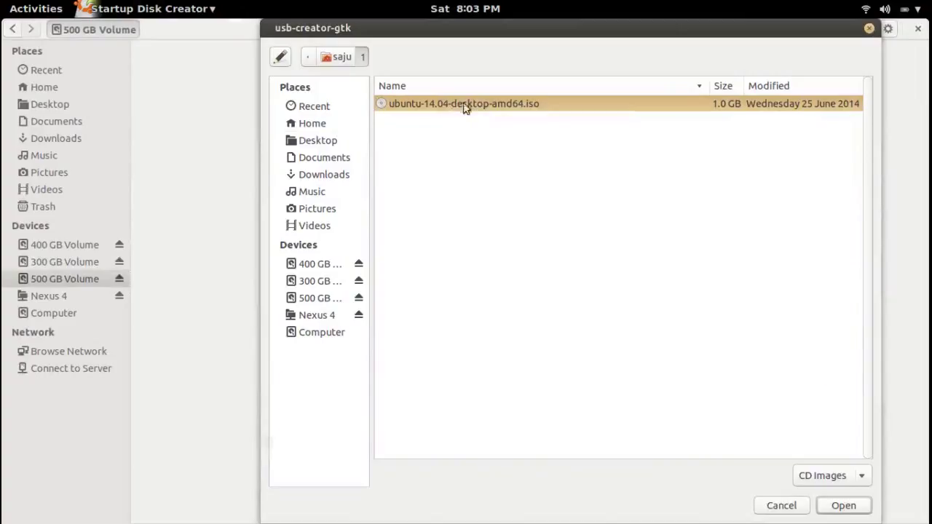
{"action": "left_click", "coordinate": [842, 506]}
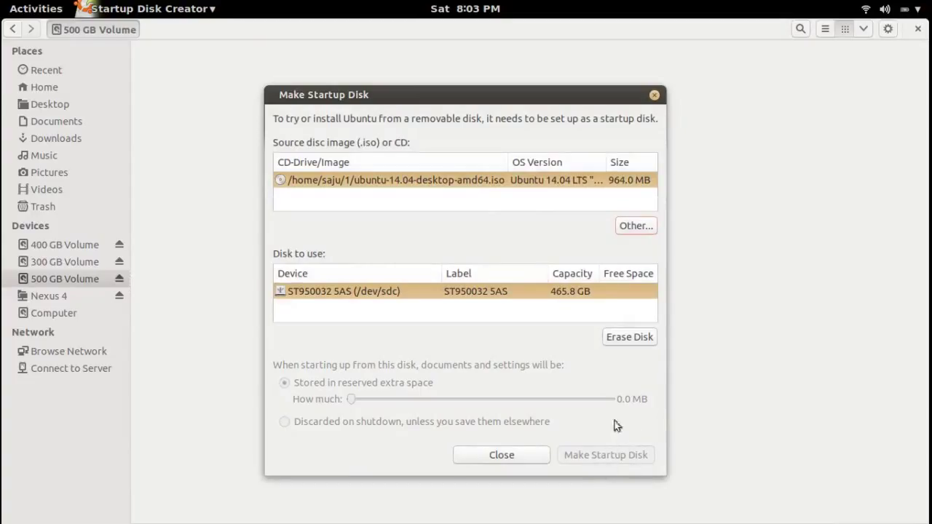
Erase the entire ST950032 5AS disk, authenticating with the account password, dismiss the error message and return to the Make Startup Disk window.
{"action": "left_click", "coordinate": [631, 338]}
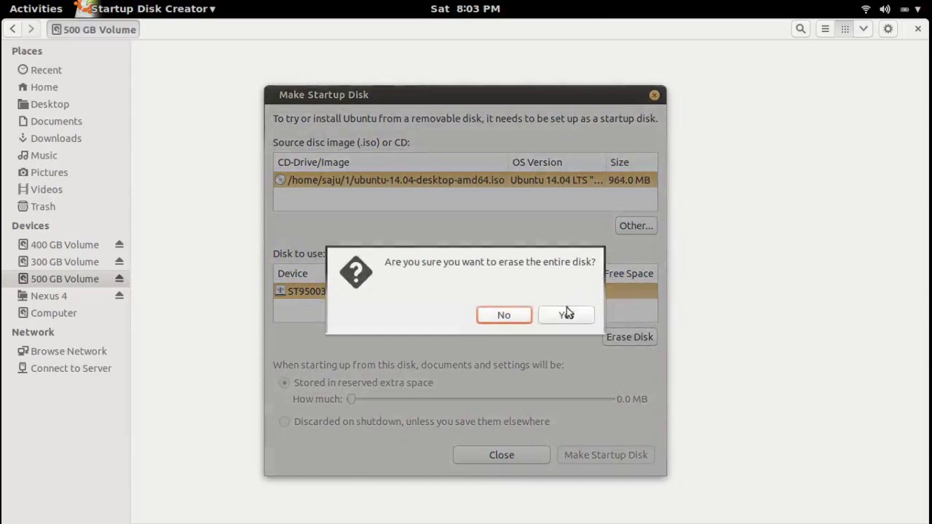
{"action": "left_click", "coordinate": [567, 314]}
{"action": "type", "text": "a"}
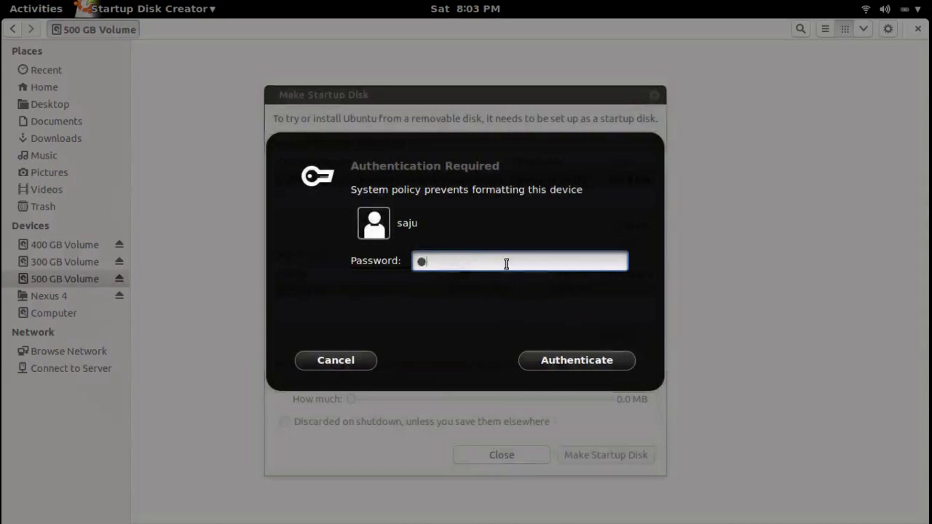
{"action": "type", "text": "*******"}
{"action": "key", "text": "Return"}
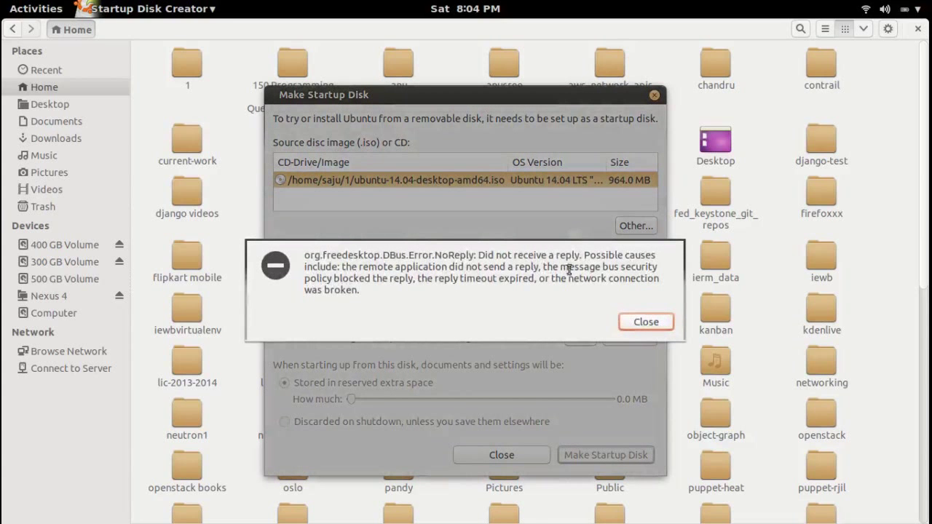
{"action": "left_click", "coordinate": [635, 325]}
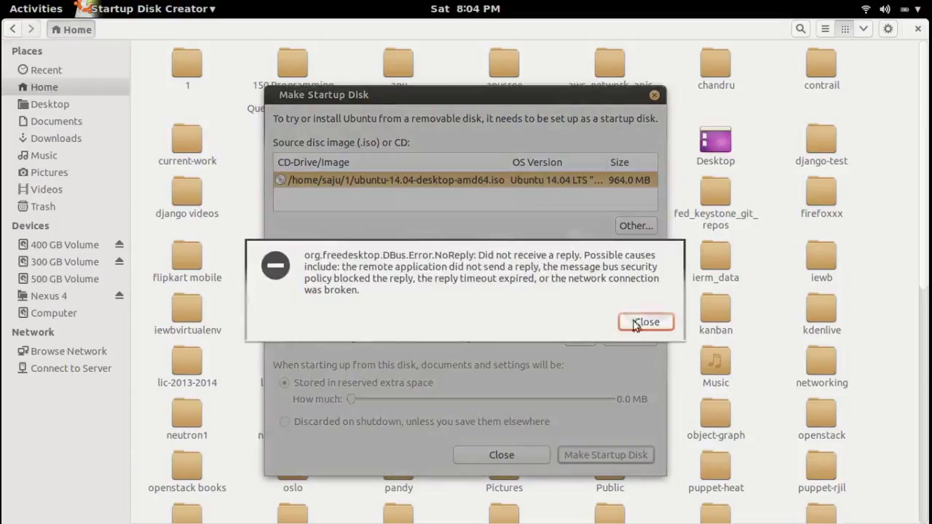
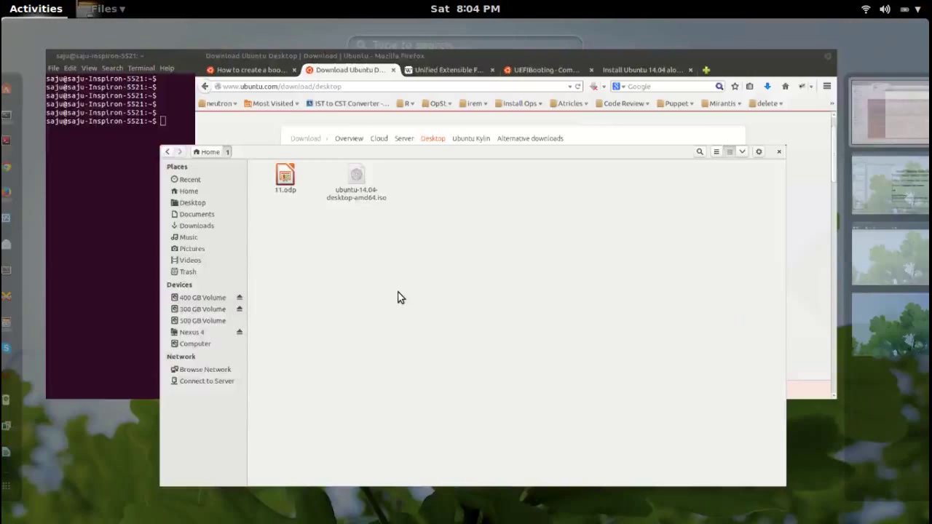
{"action": "left_click", "coordinate": [714, 374]}
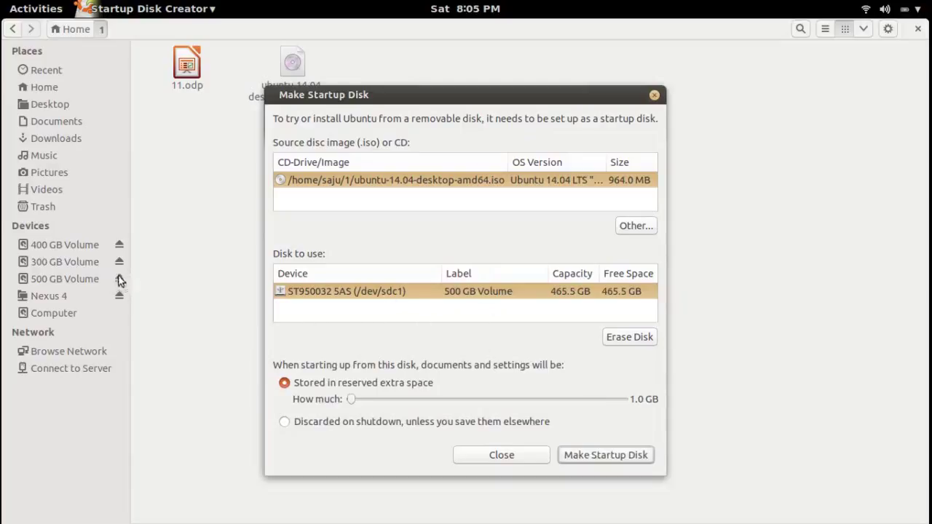
Open the erased 500 GB Volume in Files and check its free space and filesystem type in its properties.
{"action": "left_click", "coordinate": [62, 281]}
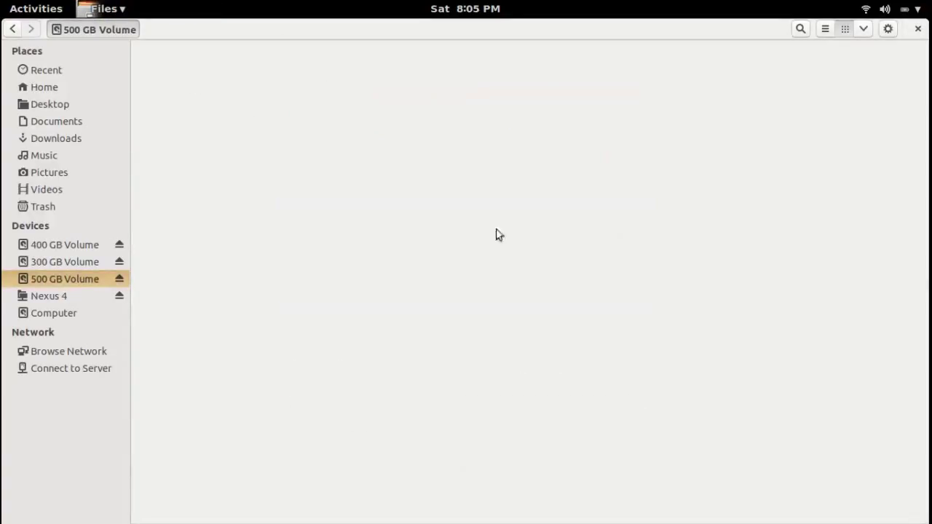
{"action": "right_click", "coordinate": [426, 200]}
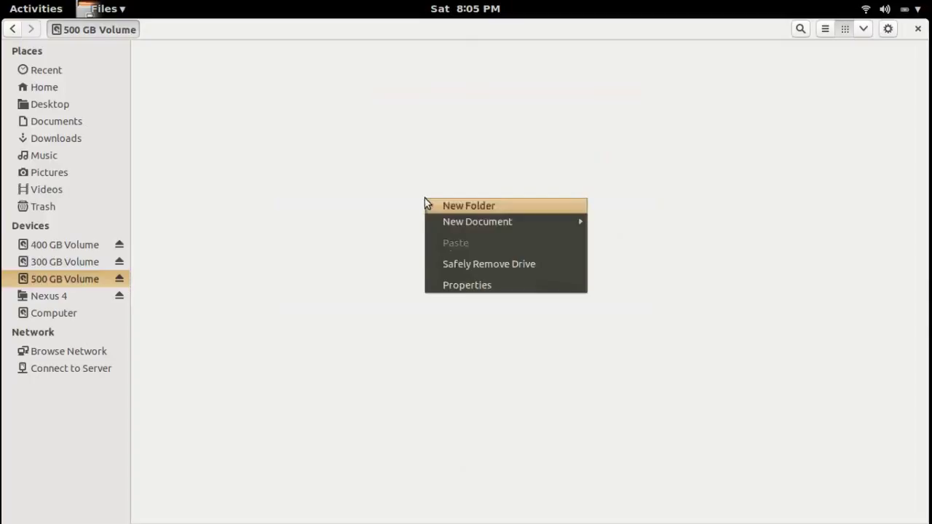
{"action": "left_click", "coordinate": [464, 285]}
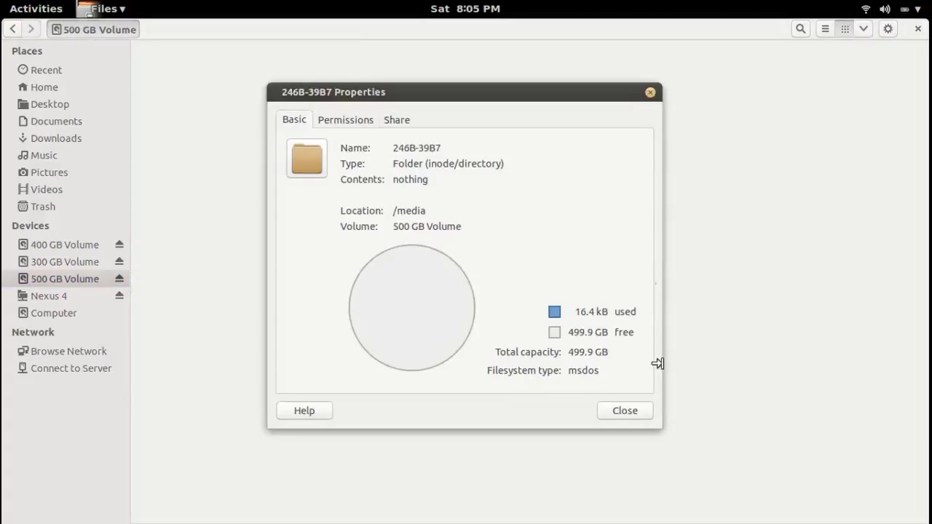
{"action": "left_click", "coordinate": [604, 410]}
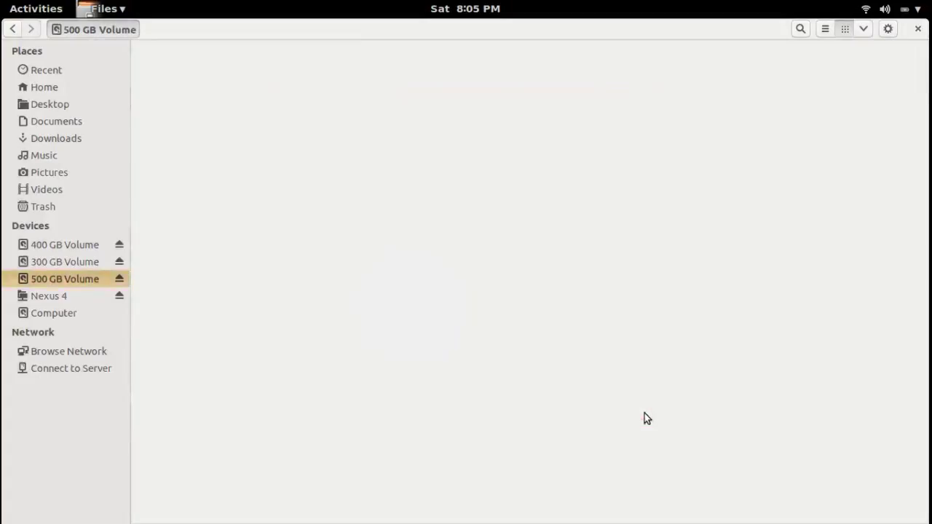
Return to the Make Startup Disk window and set the reserved extra space for documents and settings to 2.4 GB.
{"action": "key", "text": "super"}
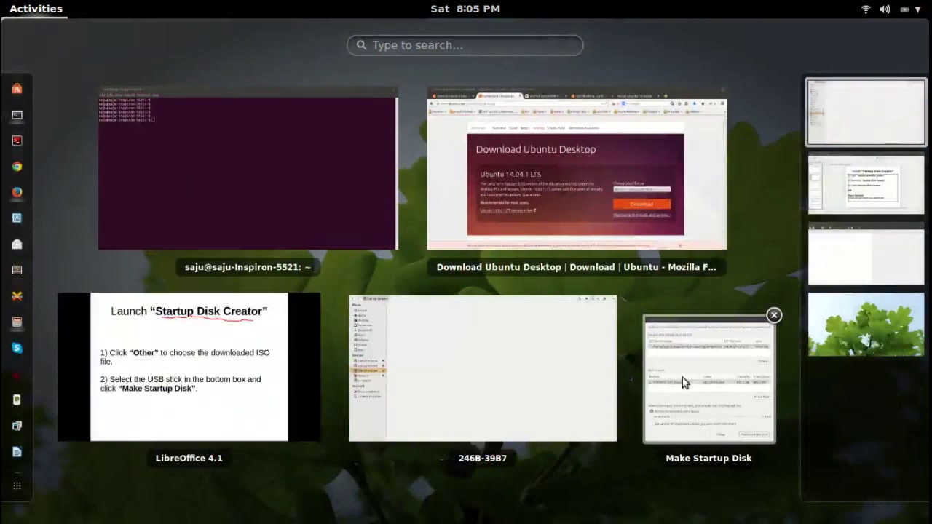
{"action": "left_click", "coordinate": [683, 378]}
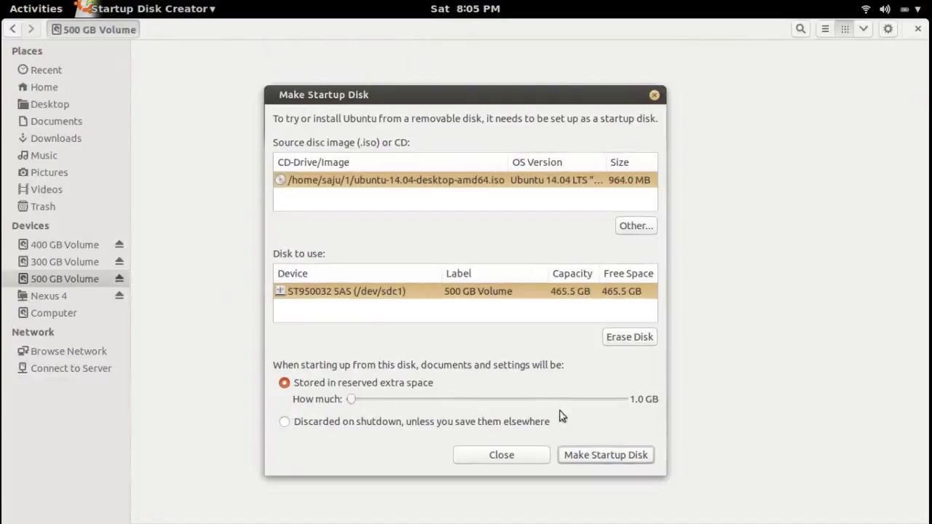
{"action": "left_click_drag", "start_coordinate": [352, 400], "coordinate": [478, 405]}
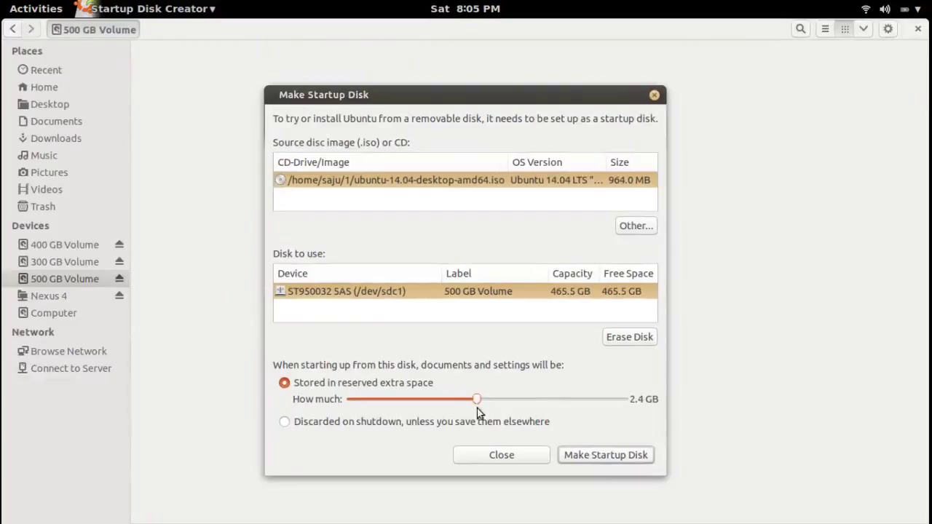
Make the startup disk on the 500 GB Volume and authenticate the bootloader installation with the account password.
{"action": "left_click", "coordinate": [606, 456]}
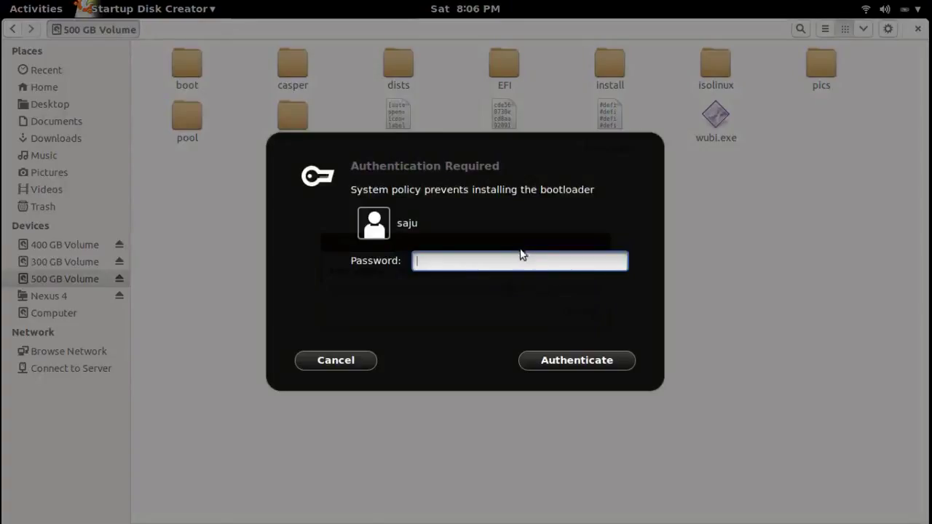
{"action": "type", "text": "*********"}
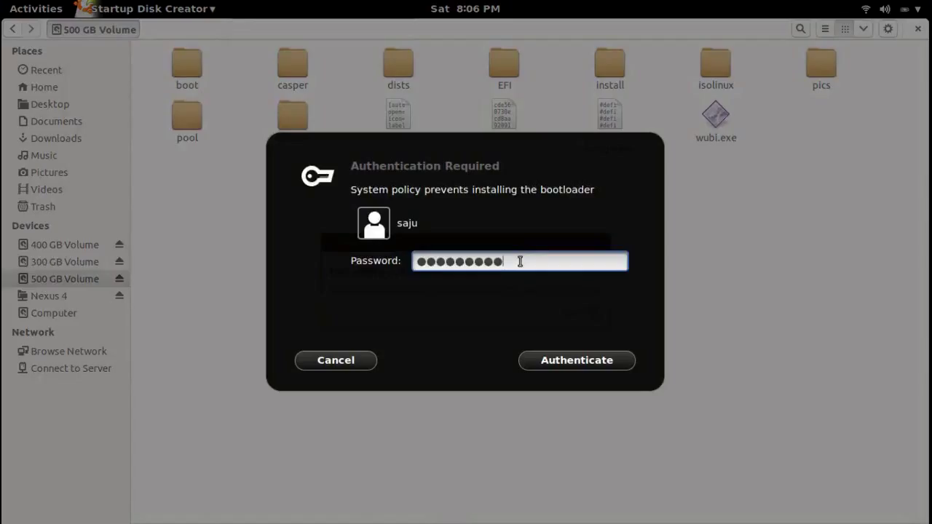
{"action": "left_click", "coordinate": [574, 360]}
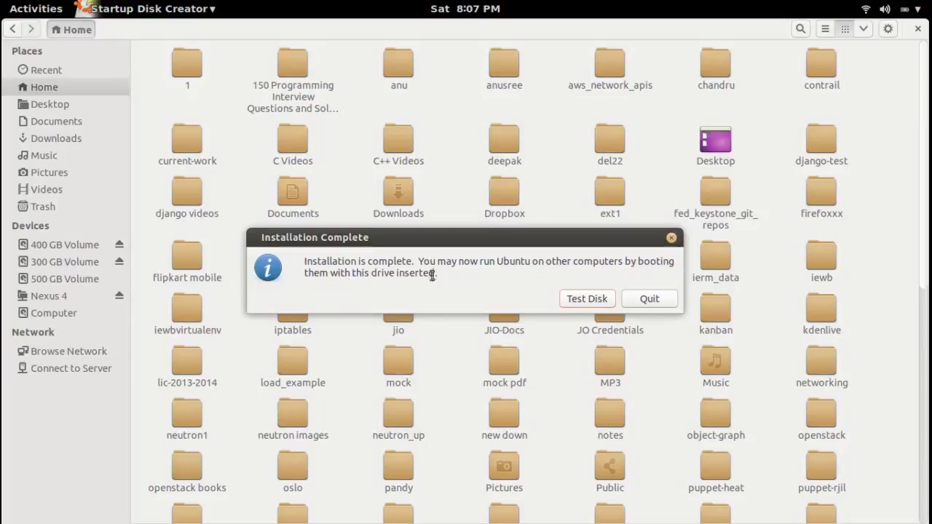
Test the finished startup disk in QEMU and reposition the emulator window to show the booting Ubuntu system.
{"action": "left_click", "coordinate": [590, 302]}
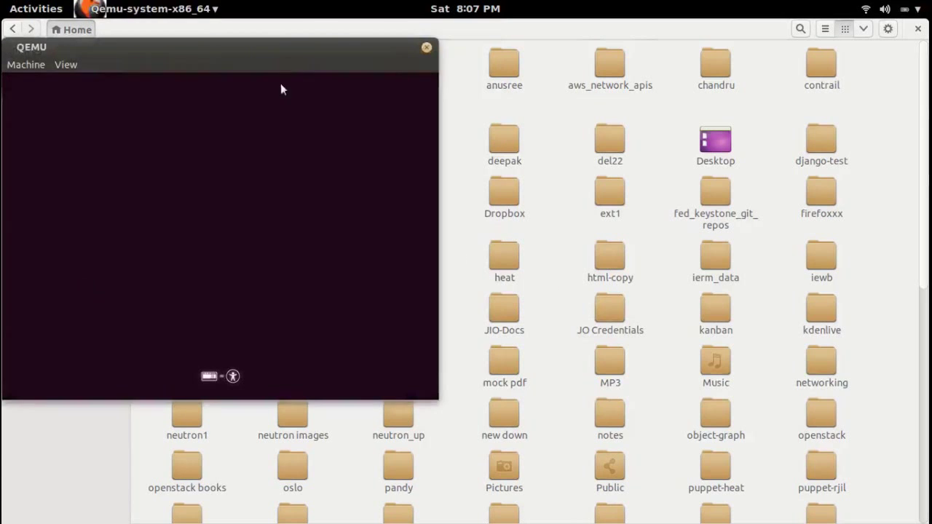
{"action": "left_click_drag", "start_coordinate": [287, 61], "coordinate": [590, 50]}
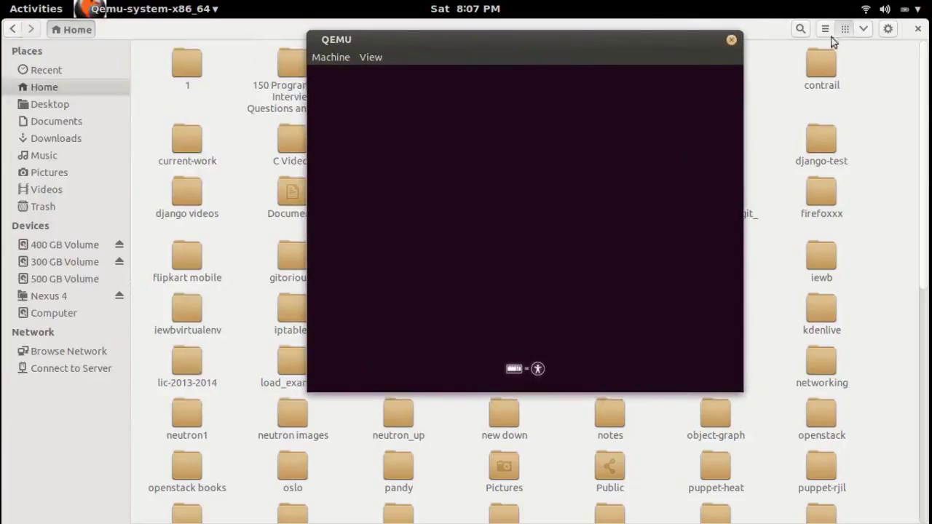
{"action": "key", "text": "super"}
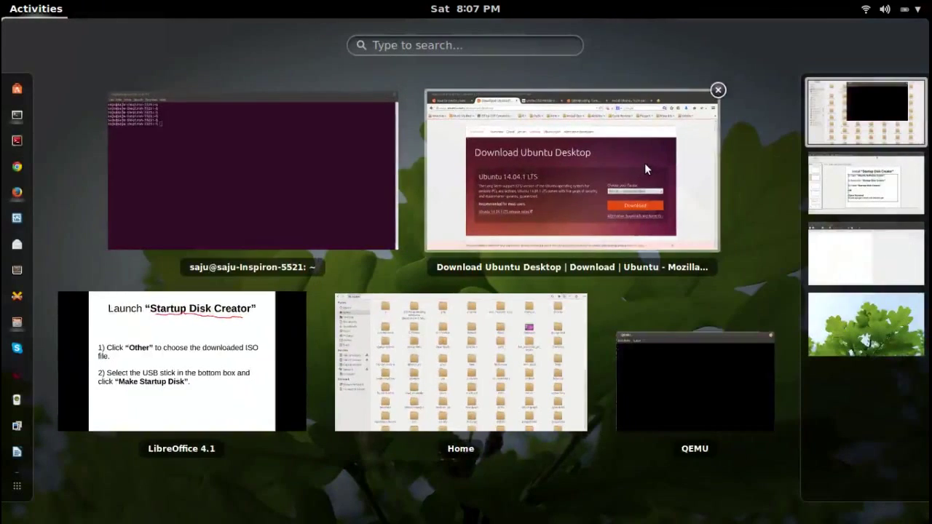
{"action": "left_click", "coordinate": [645, 166]}
{"action": "key", "text": "super"}
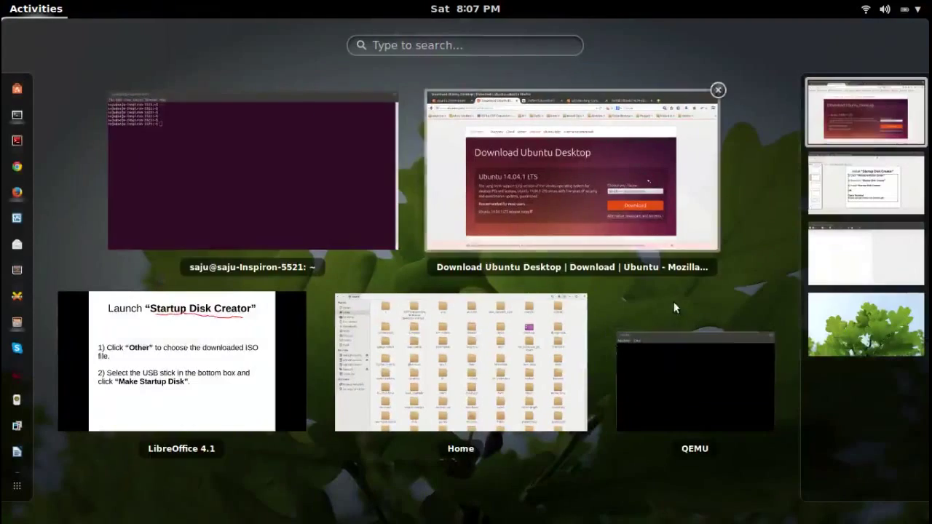
{"action": "left_click", "coordinate": [683, 370]}
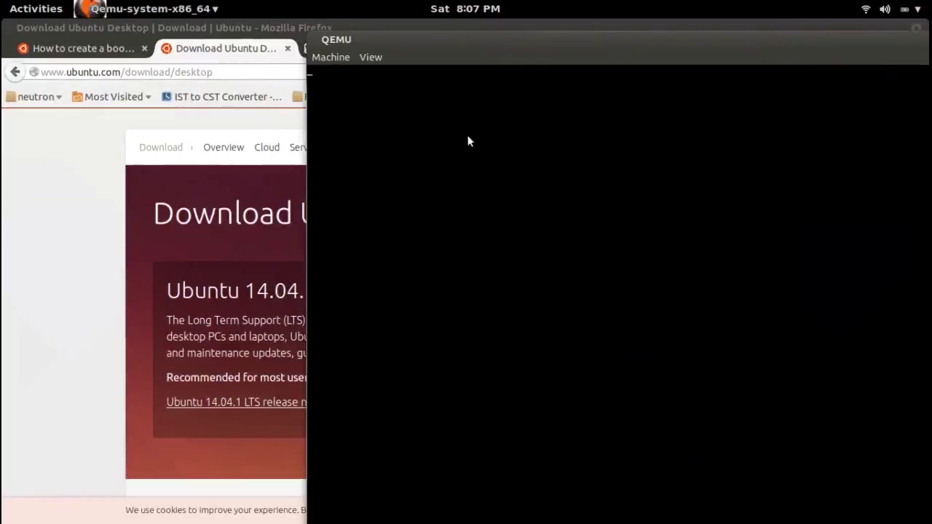
{"action": "left_click_drag", "start_coordinate": [529, 47], "coordinate": [375, 29]}
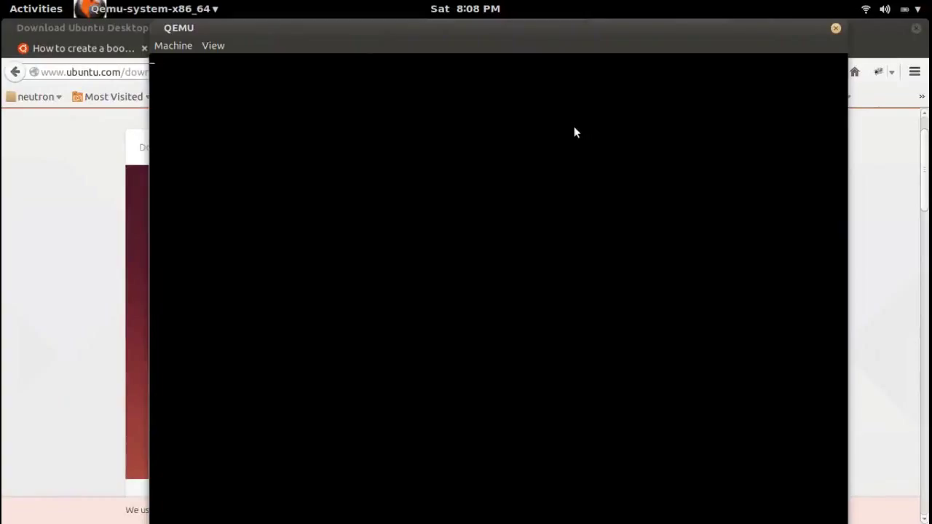
{"action": "left_click_drag", "start_coordinate": [529, 40], "coordinate": [589, 44]}
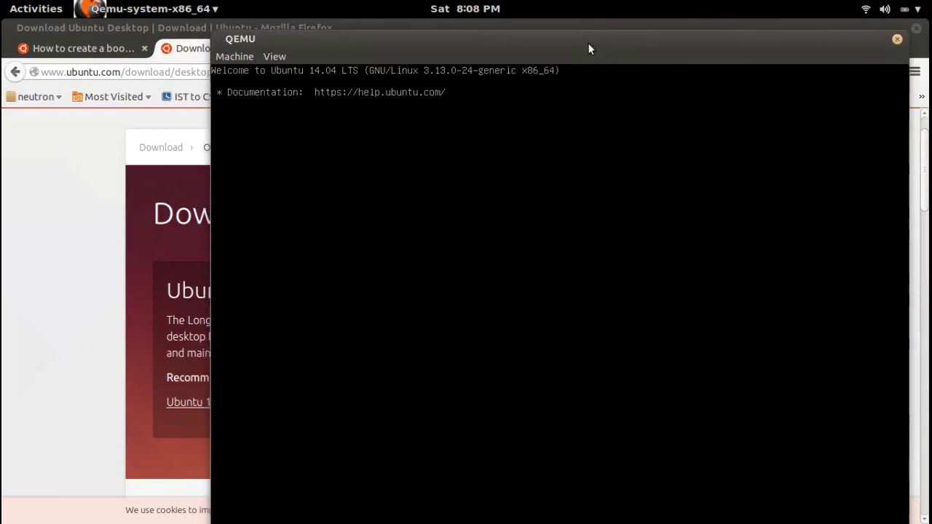
{"action": "left_click_drag", "start_coordinate": [589, 45], "coordinate": [566, 26]}
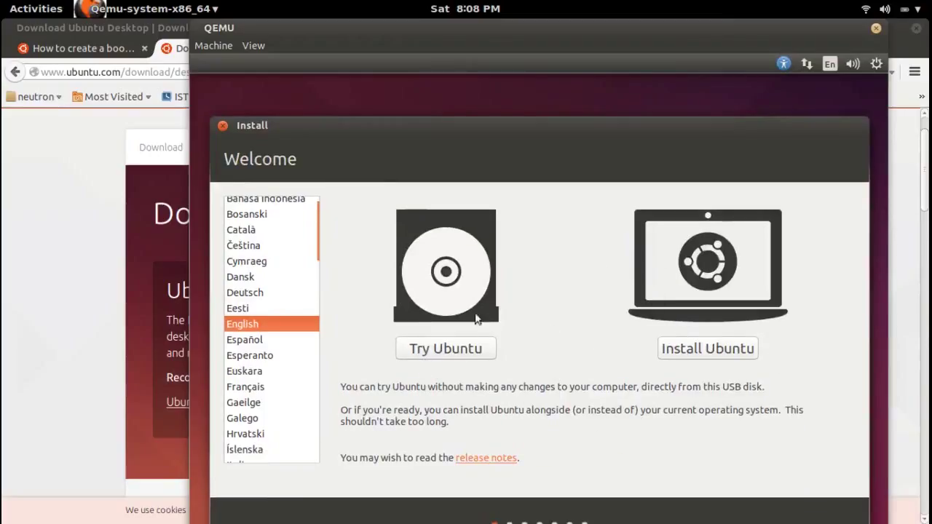
View the "How to create a bootable USB stick on Ubuntu" page in Firefox, and return to the LibreOffice Impress slide.
{"action": "key", "text": "super"}
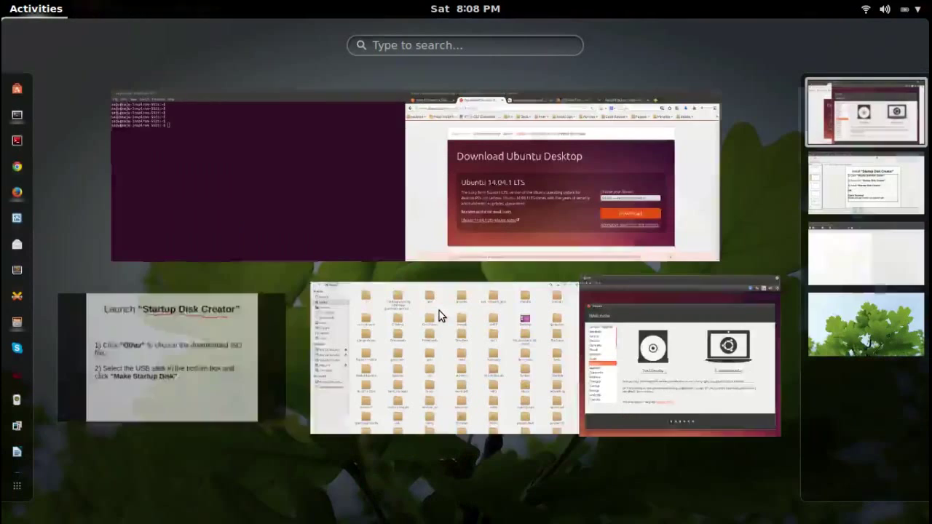
{"action": "left_click", "coordinate": [539, 192]}
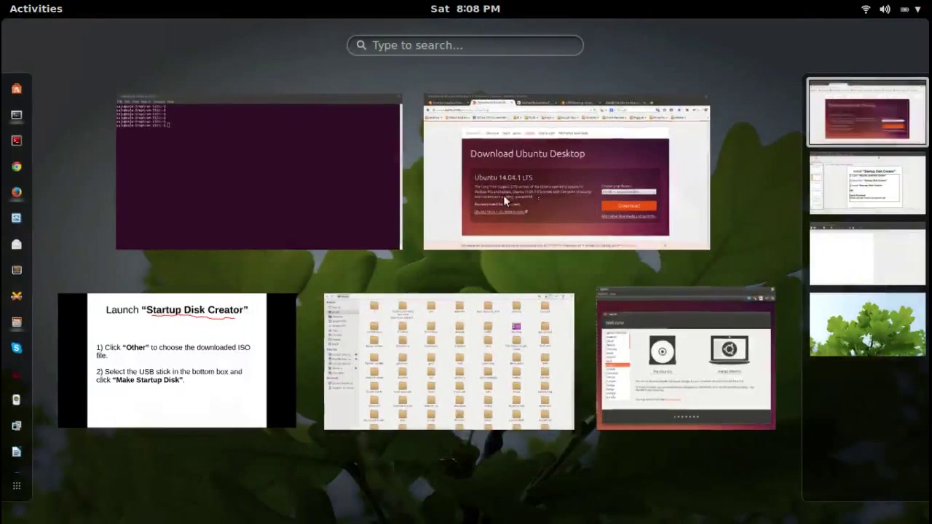
{"action": "left_click", "coordinate": [113, 51]}
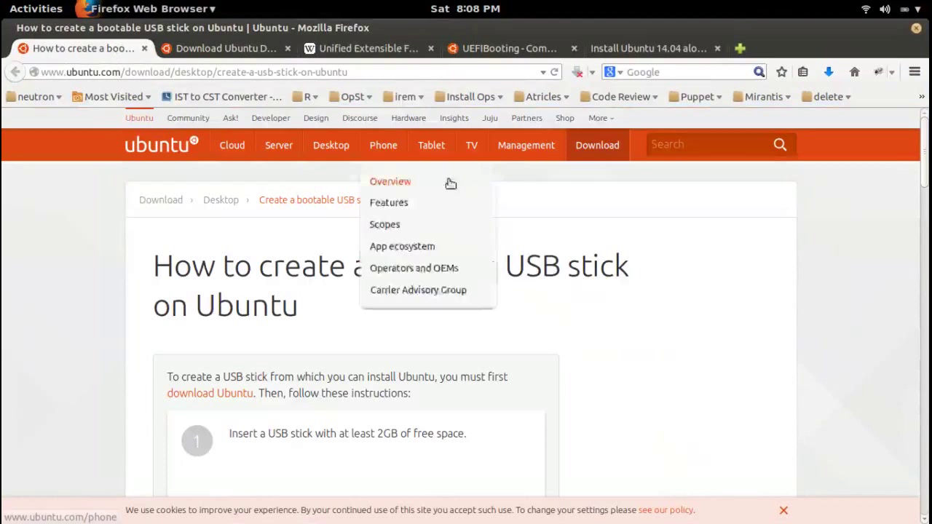
{"action": "scroll", "coordinate": [928, 167], "scroll_direction": "down", "scroll_amount": 1}
{"action": "left_click_drag", "start_coordinate": [927, 168], "coordinate": [919, 141]}
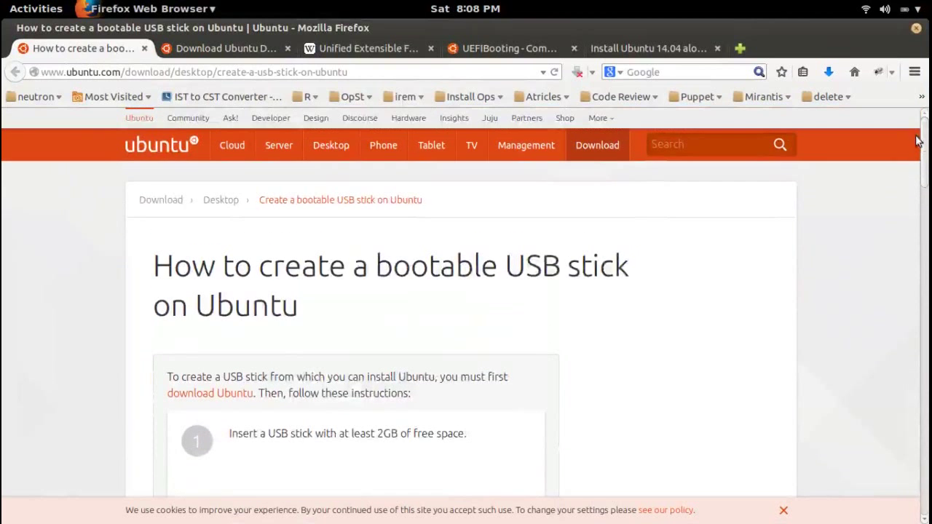
{"action": "key", "text": "super"}
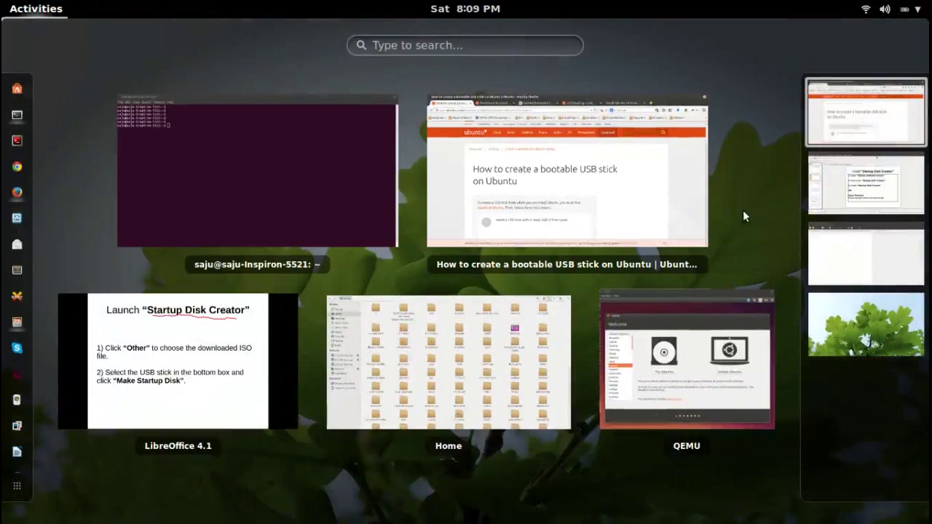
{"action": "left_click", "coordinate": [240, 374]}
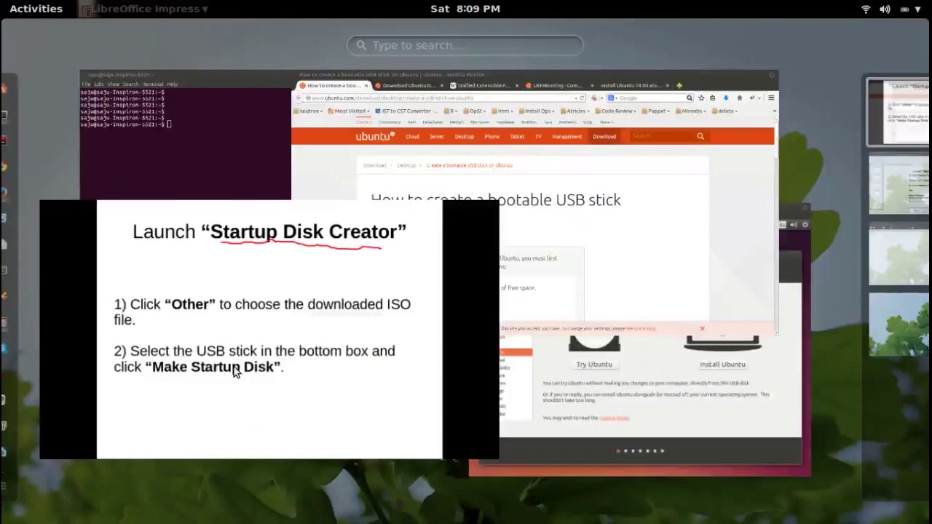